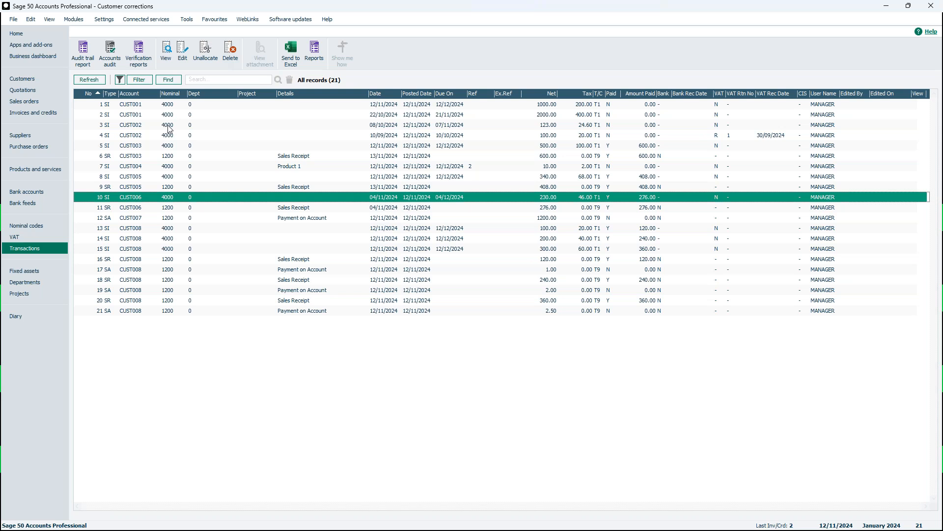
View the details of sales invoice transaction 10, including its item line and payment allocations, and close the record
left_click(167, 54)
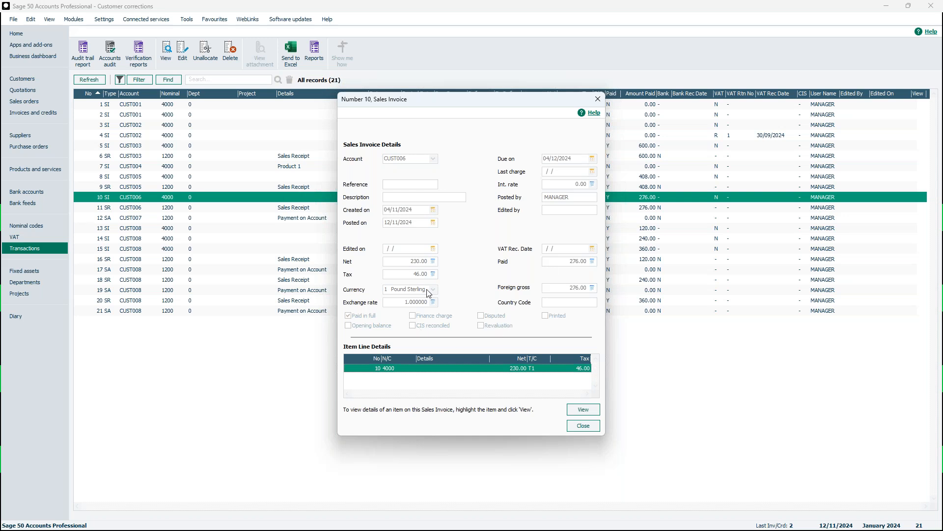
left_click(581, 410)
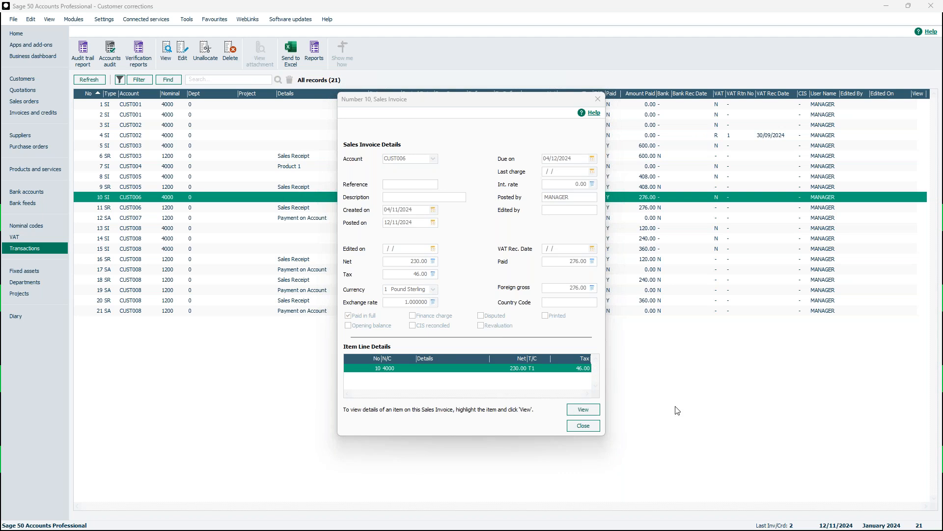
left_click_drag(942, 97, 455, 126)
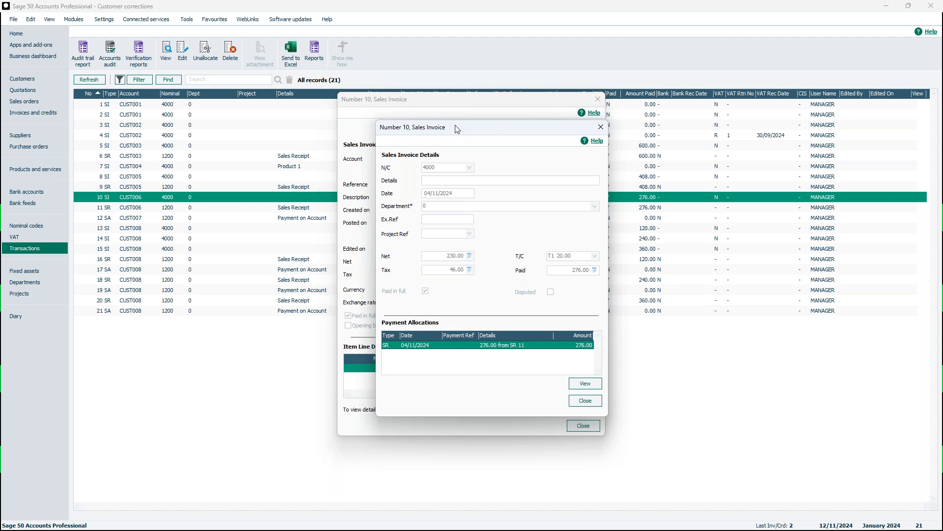
left_click(607, 127)
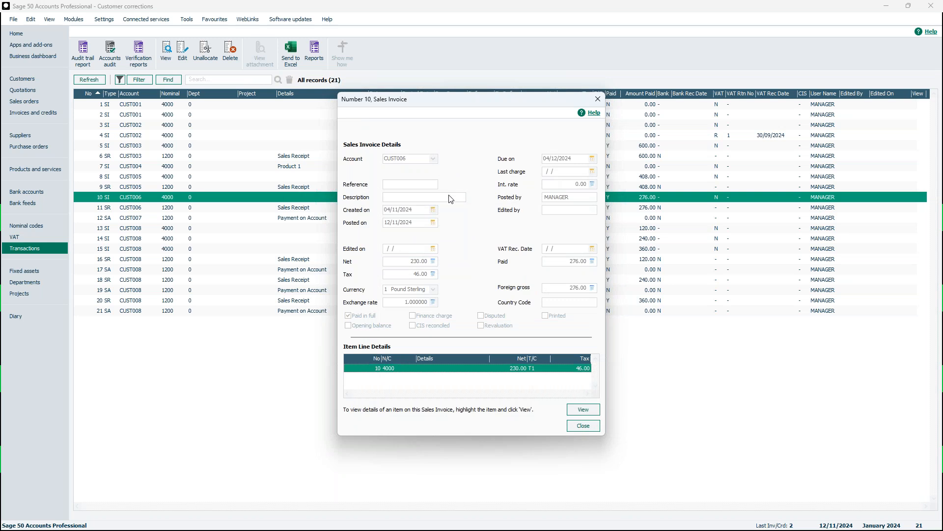
left_click(585, 411)
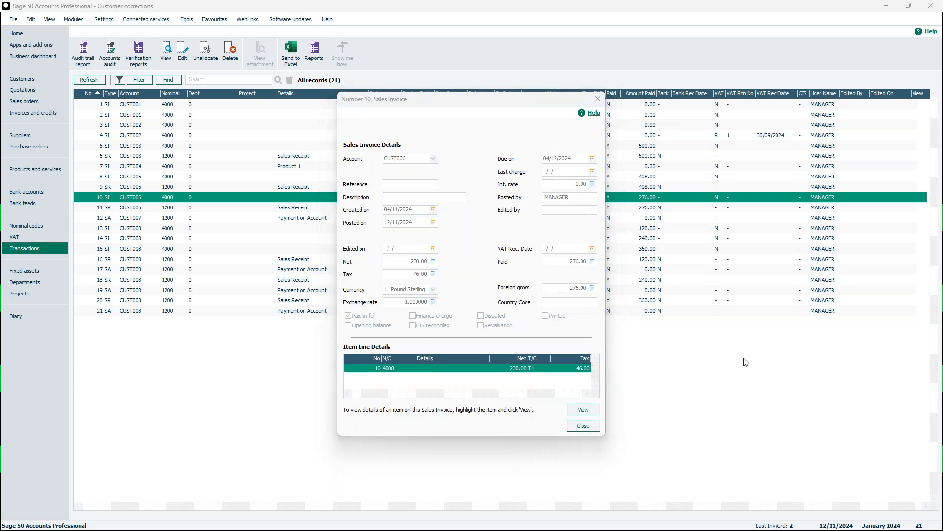
left_click_drag(807, 107, 456, 129)
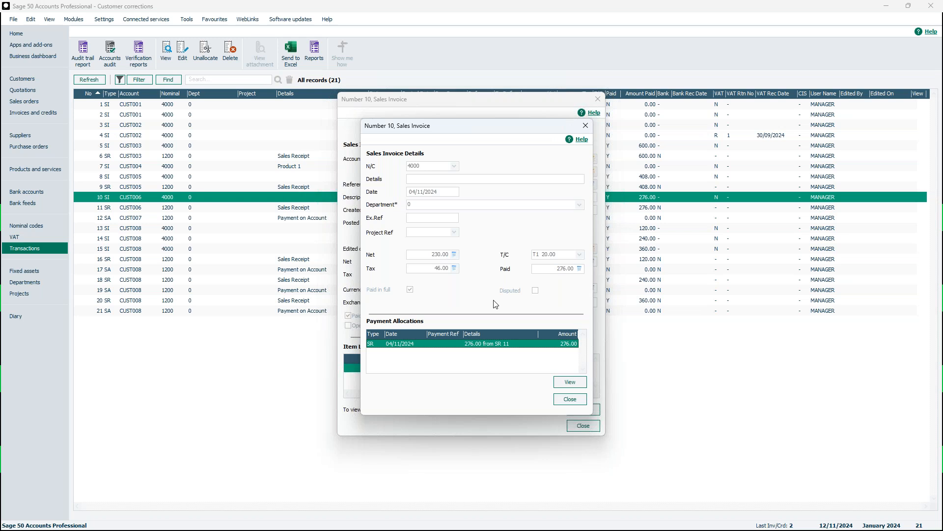
left_click(590, 125)
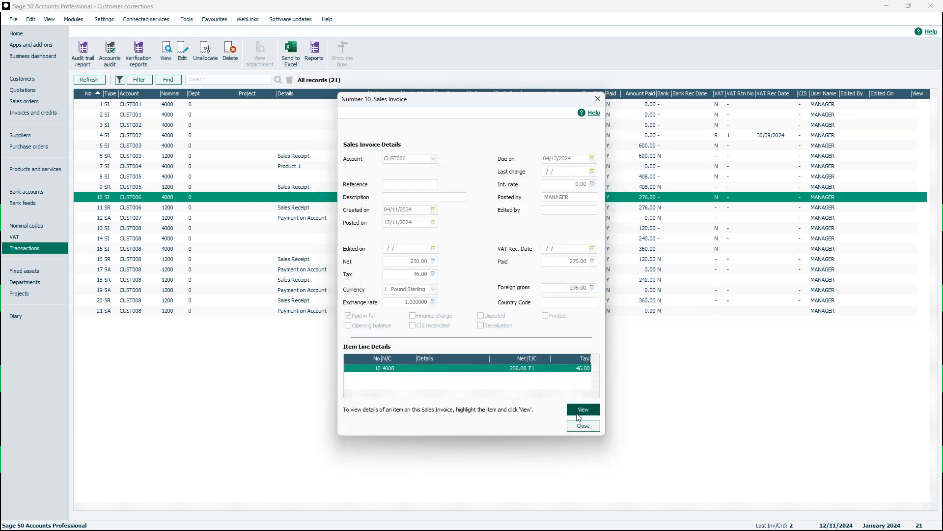
left_click(582, 425)
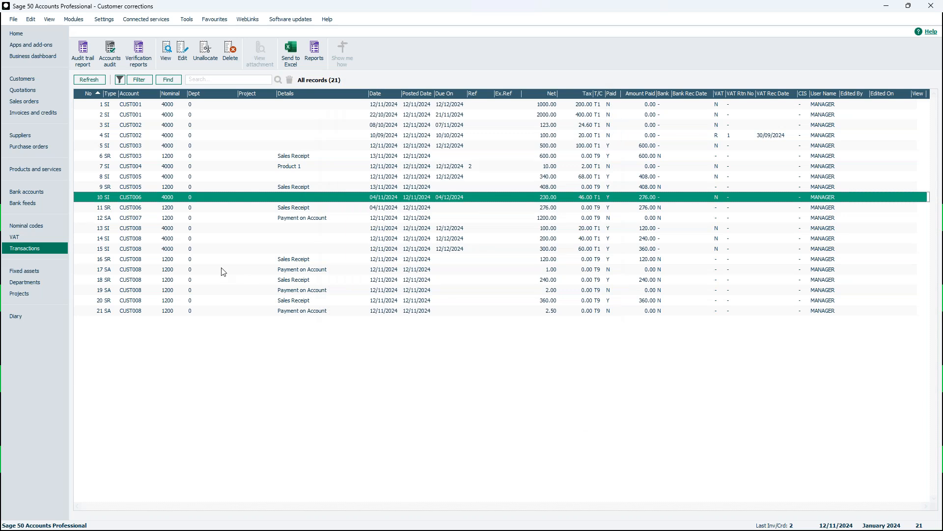
Open transaction 10 for editing, examine the editable header and item-line fields, and close it without saving
left_click(183, 54)
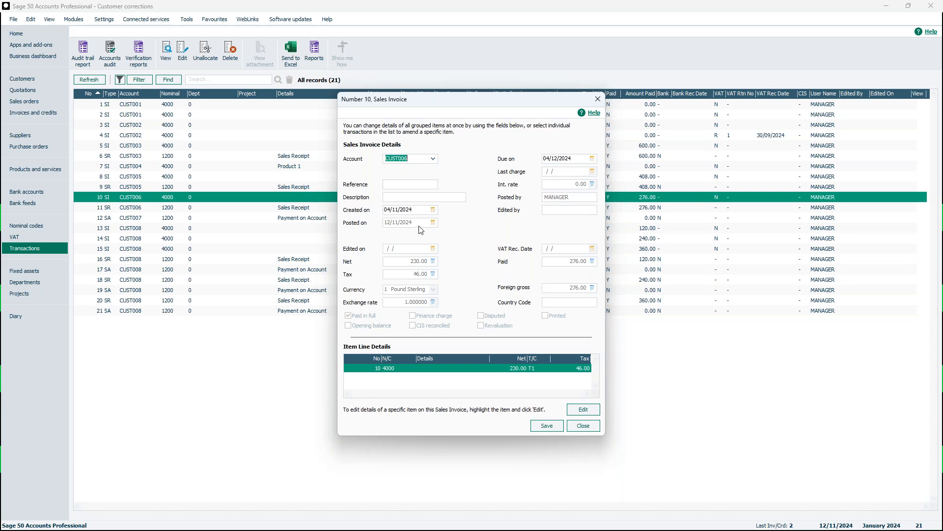
left_click_drag(411, 210, 370, 210)
left_click(582, 411)
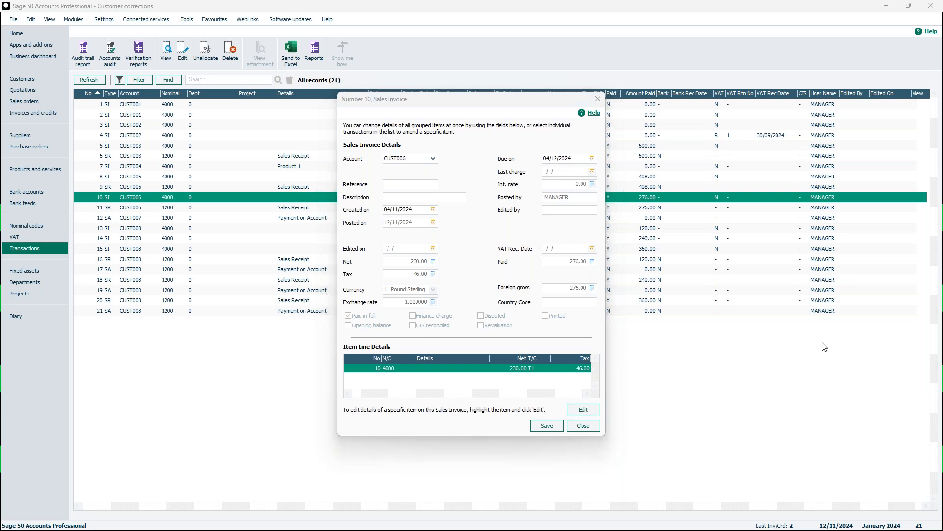
left_click_drag(835, 147, 484, 167)
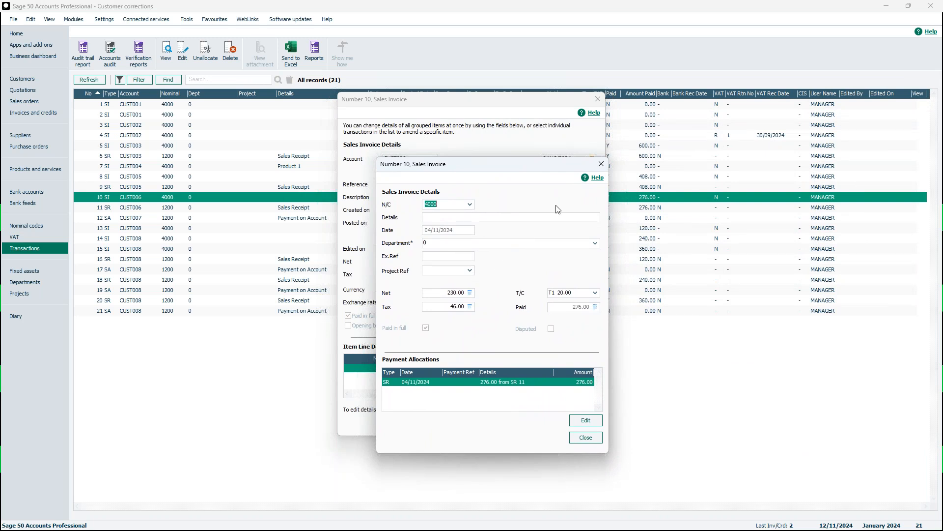
left_click(585, 438)
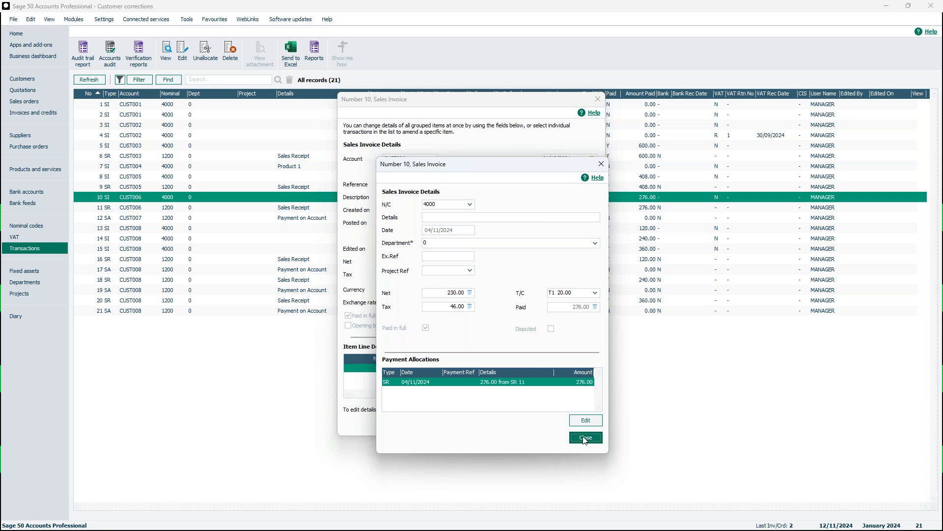
left_click(600, 103)
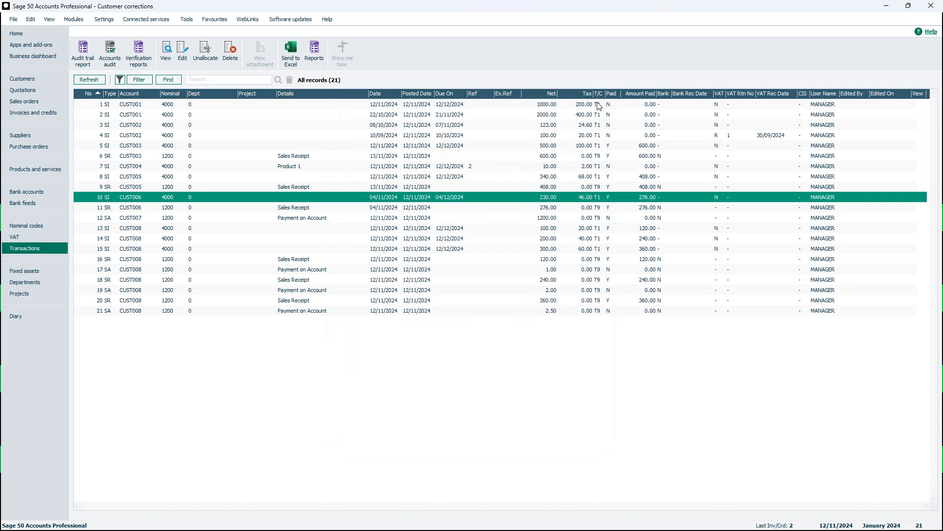
Review the deletion details and the unallocate confirmation for transaction 10, declining both actions
left_click(234, 54)
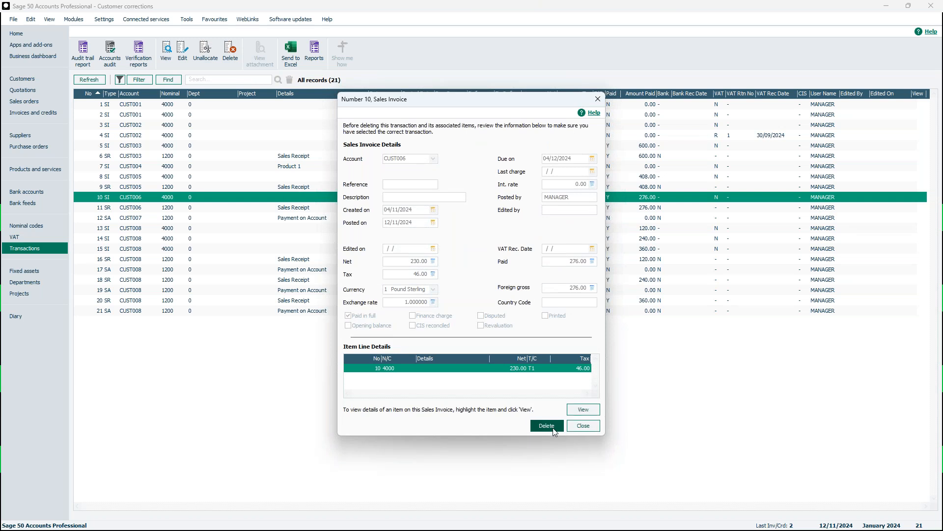
left_click(579, 430)
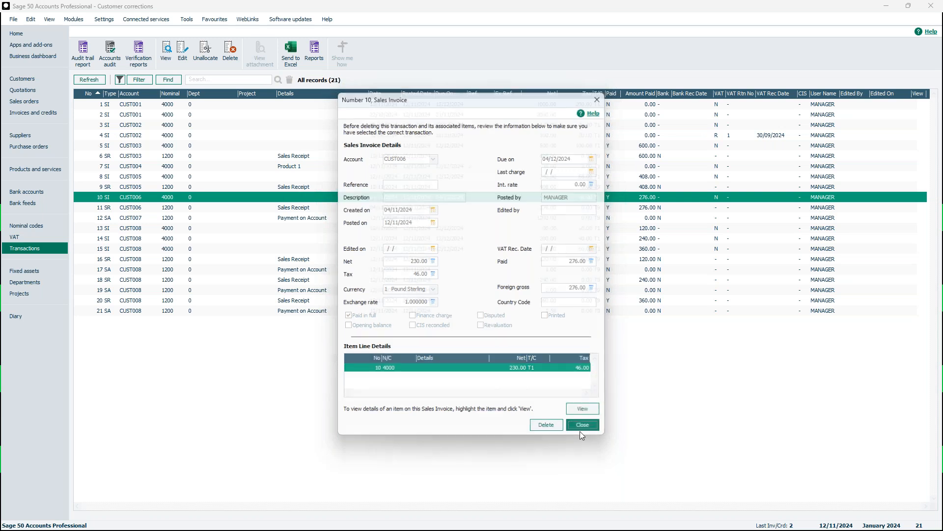
left_click(213, 64)
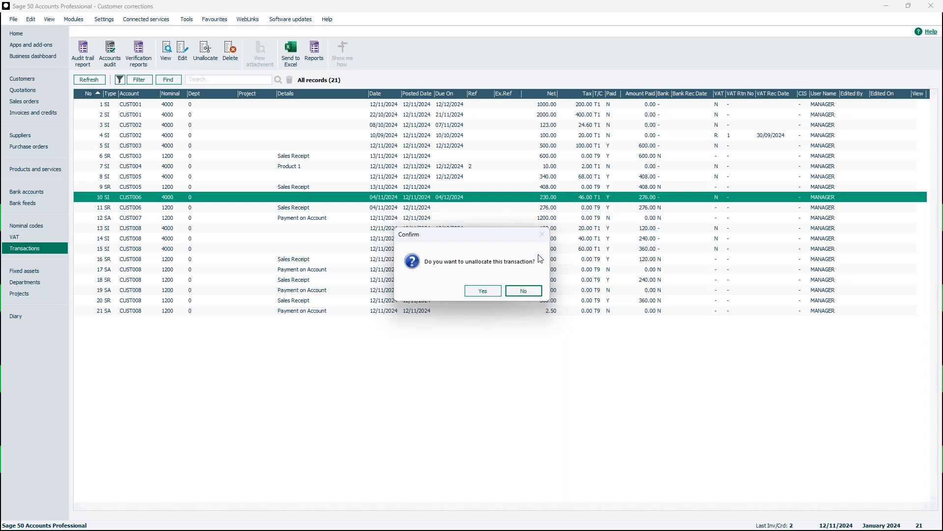
left_click(532, 294)
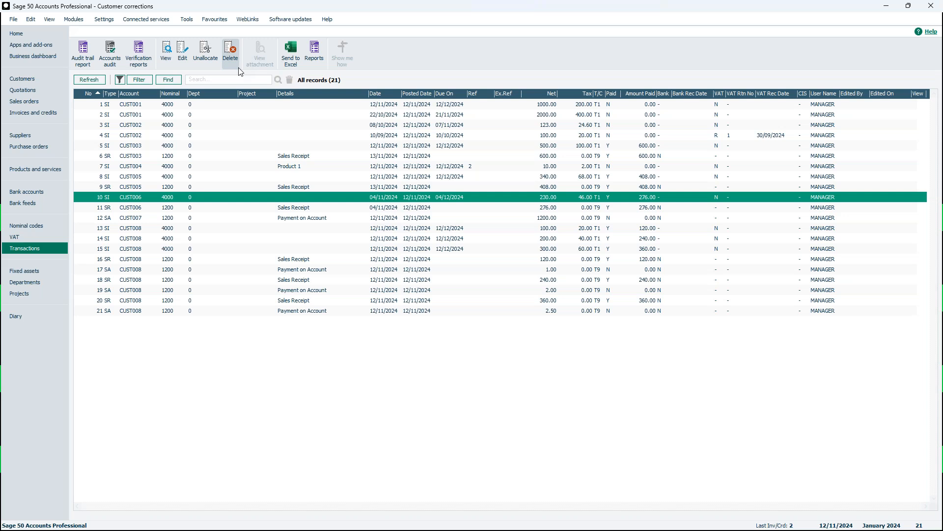
Change the department on the item line of sales invoice transaction 1 to 1 and post the changes
left_click(202, 106)
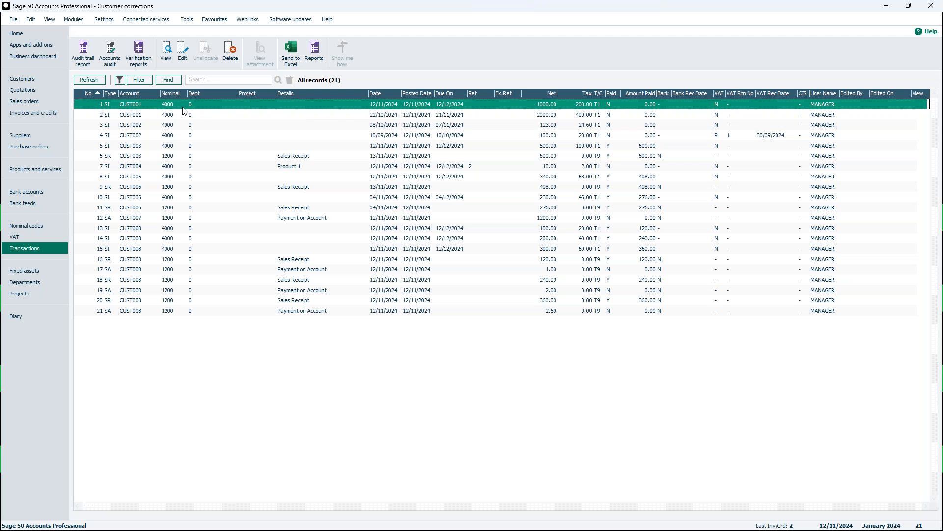
left_click(181, 60)
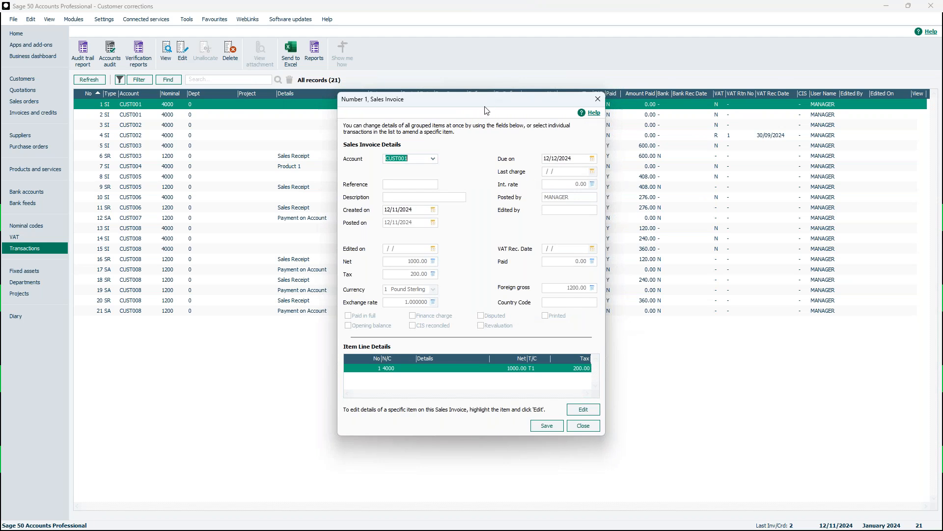
left_click(583, 409)
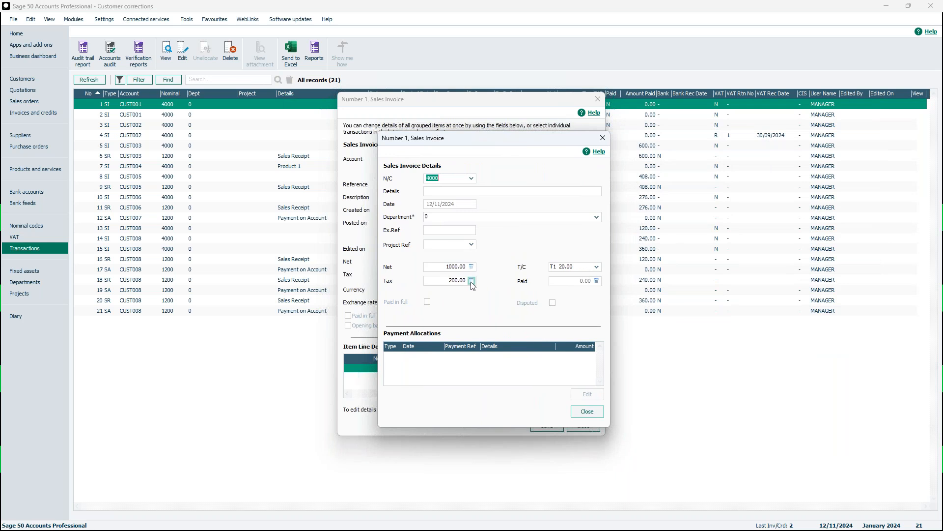
left_click(597, 217)
left_click(517, 293)
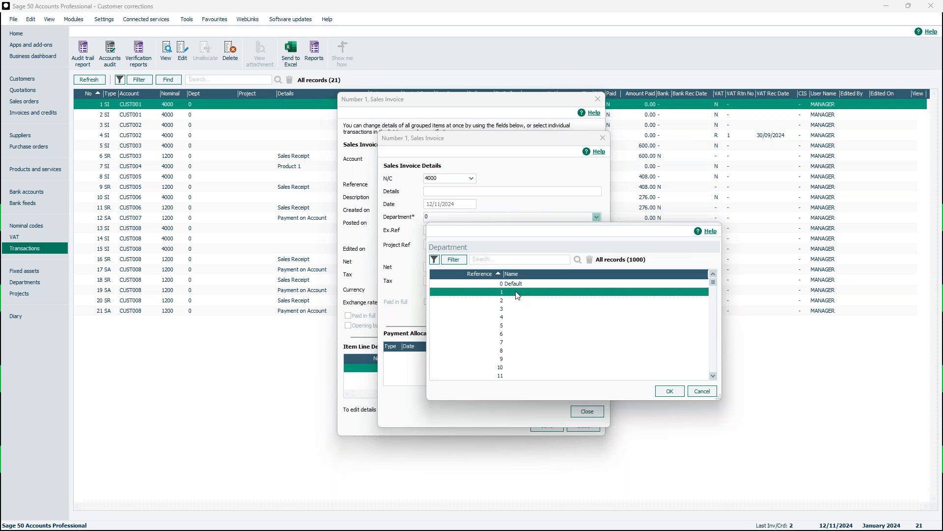
left_click(669, 392)
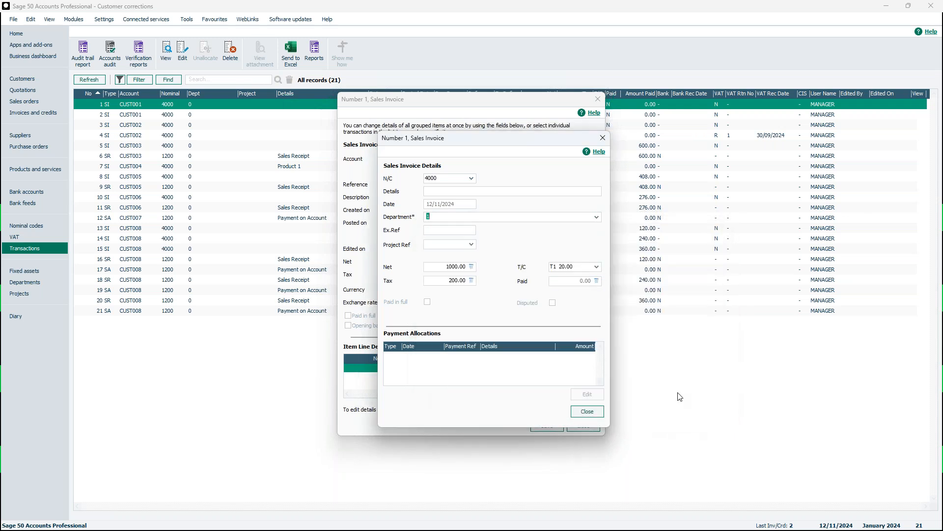
left_click(586, 411)
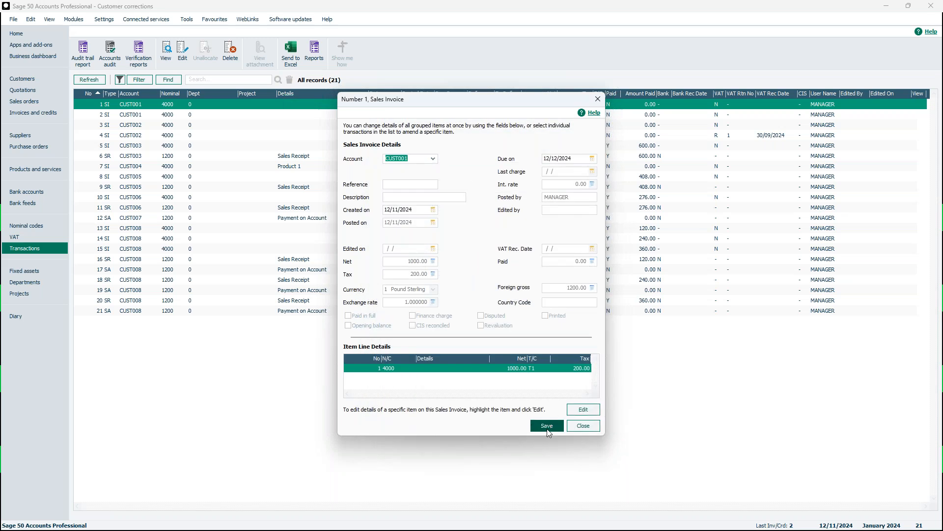
left_click(547, 425)
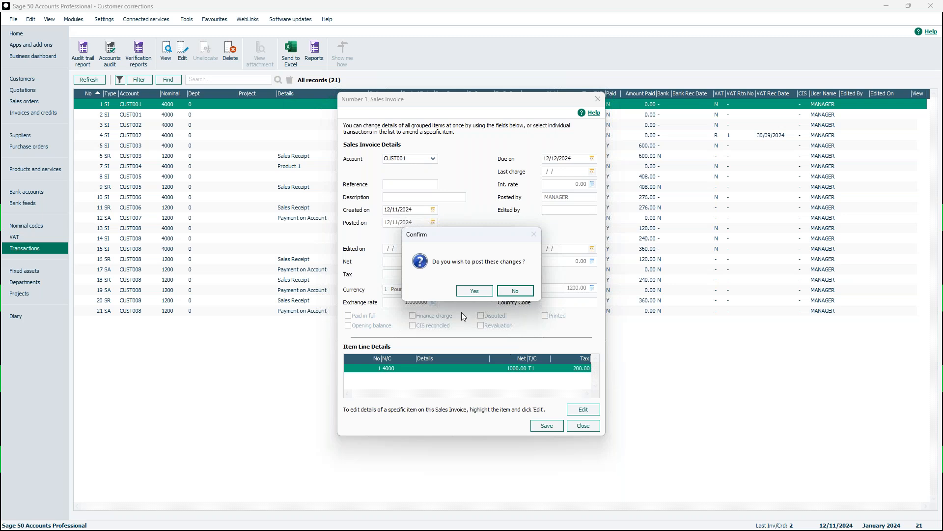
left_click(477, 293)
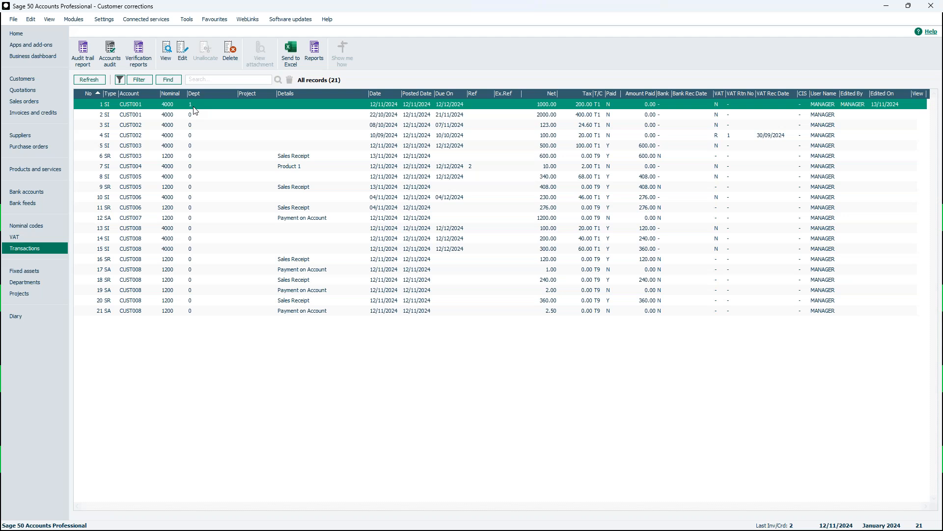
Change the created-on date of sales invoice transaction 2 to 18/10/2024 and post the changes
left_click(197, 117)
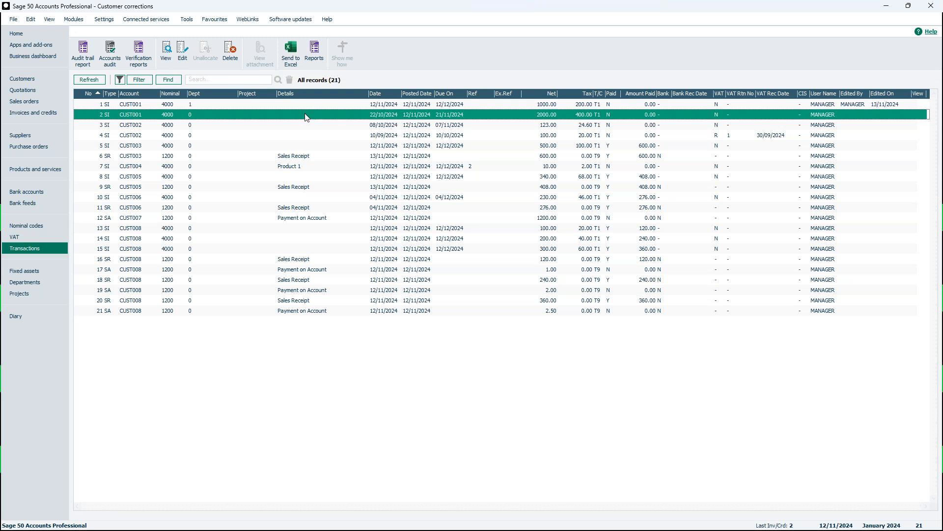
left_click(188, 54)
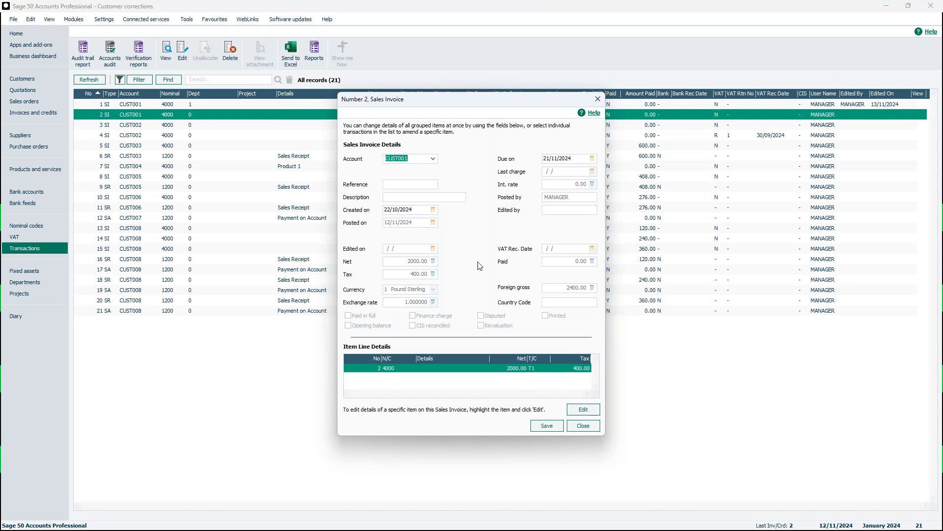
left_click(433, 211)
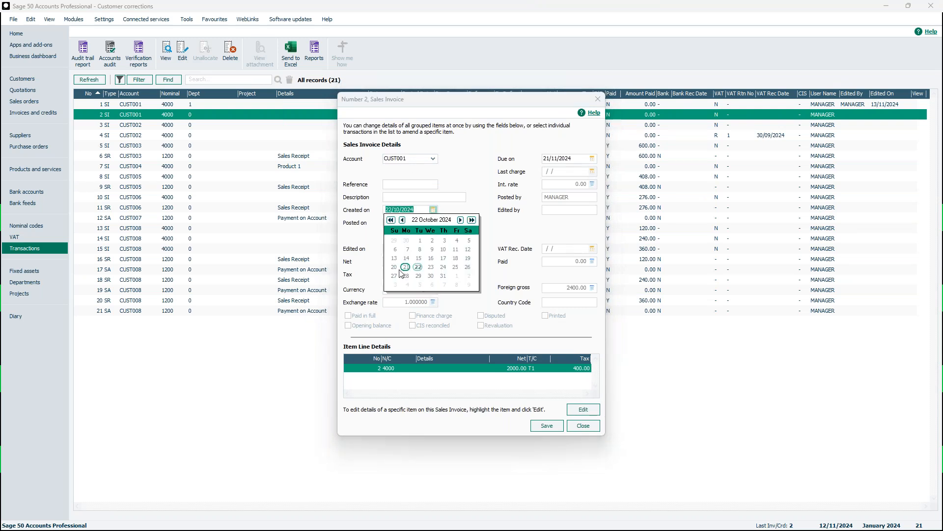
left_click(455, 258)
left_click(489, 185)
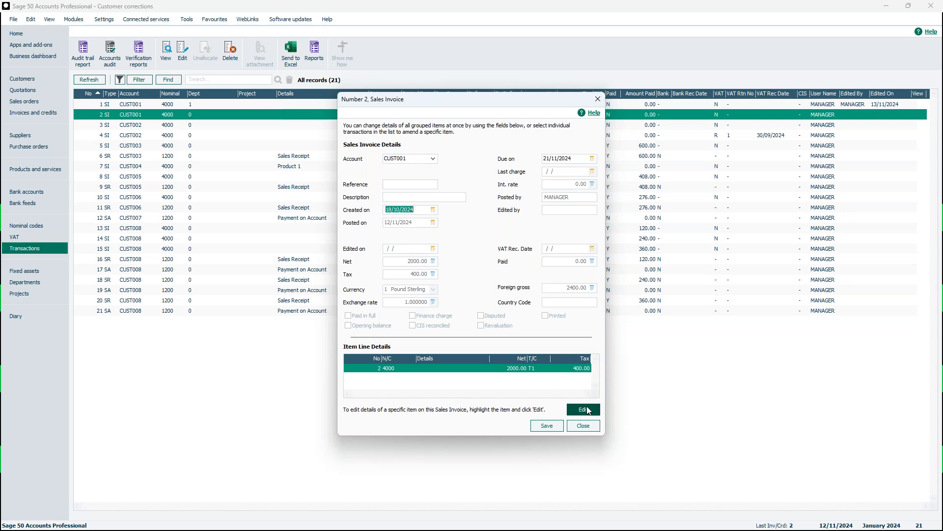
left_click(555, 426)
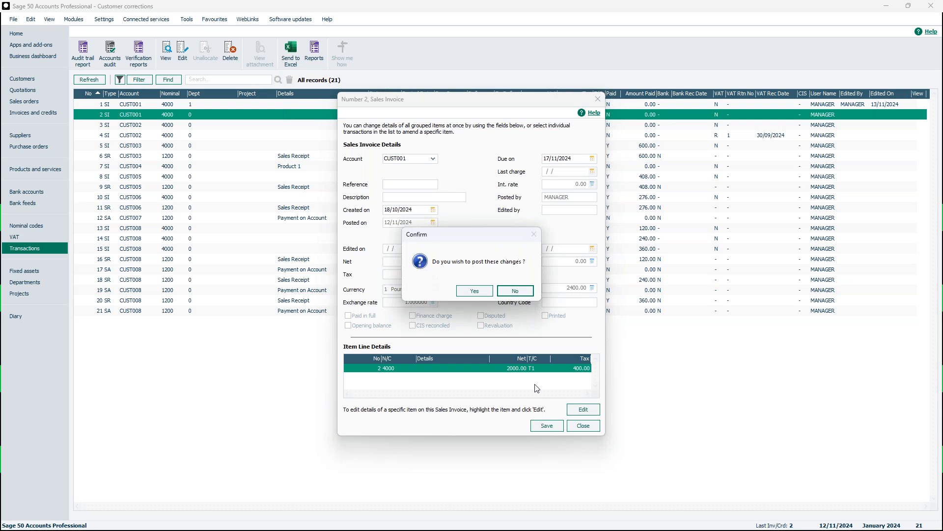
left_click(474, 291)
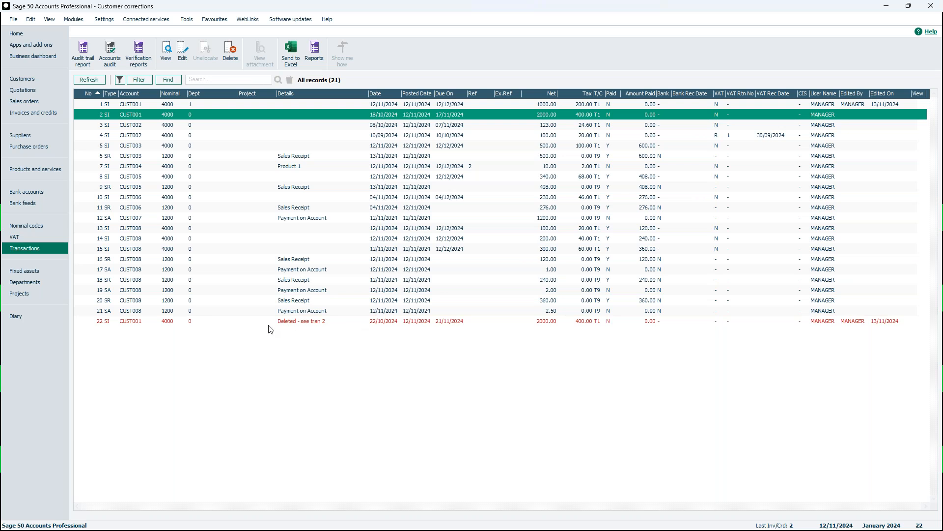
Examine the deleted-transaction entry at the end of the list that refers to transaction 2
left_click(311, 323)
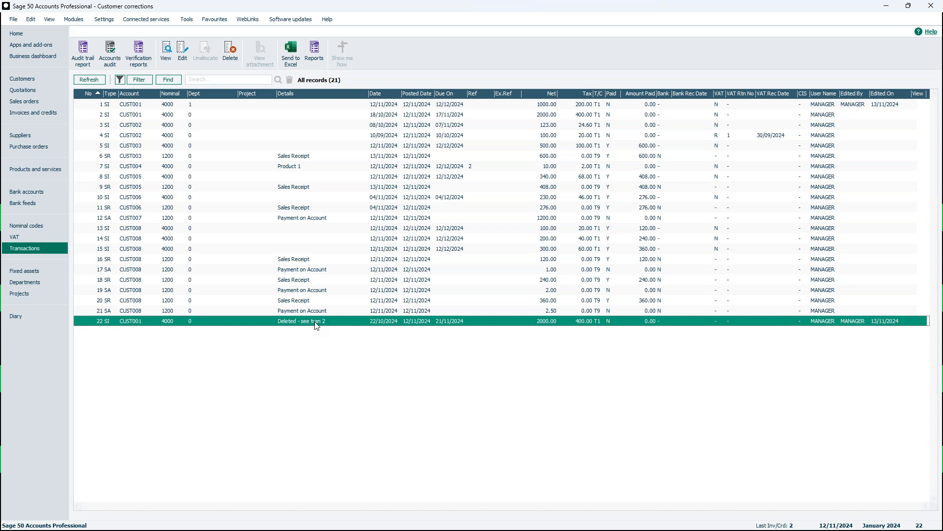
left_click(320, 311)
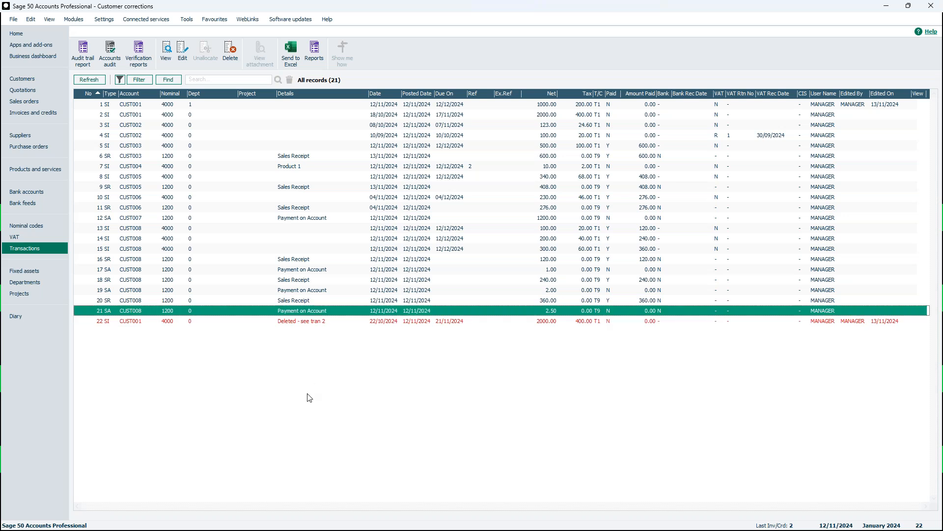
left_click(319, 322)
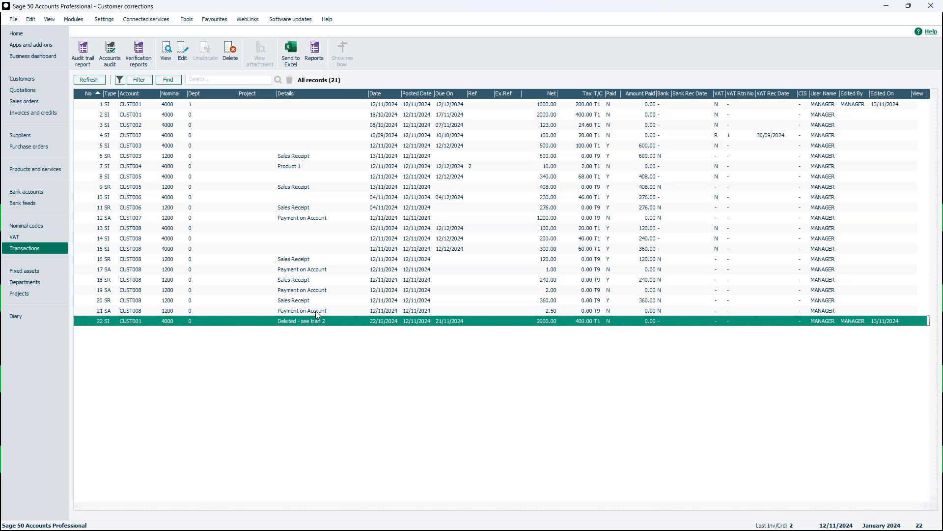
Delete sales invoice transaction 4 for account CUST002, agreeing to reverse the transaction
left_click(155, 140)
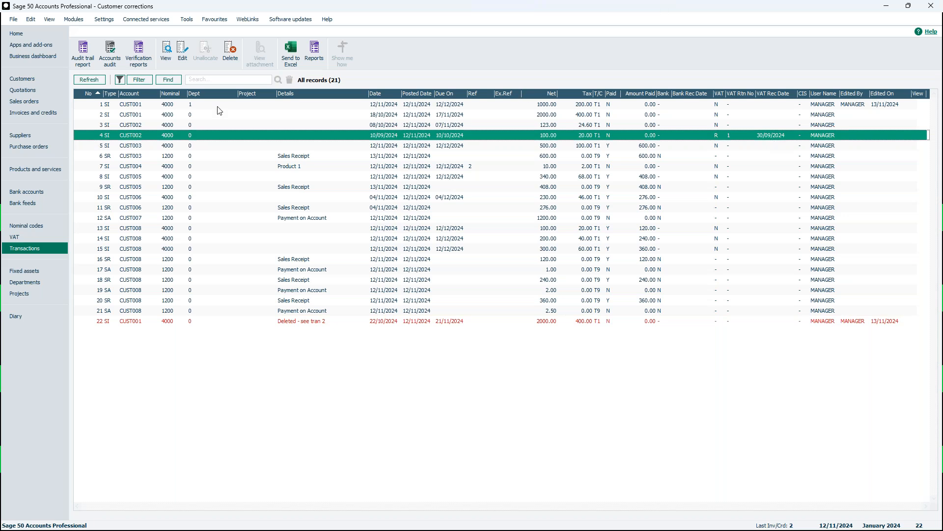
left_click(231, 54)
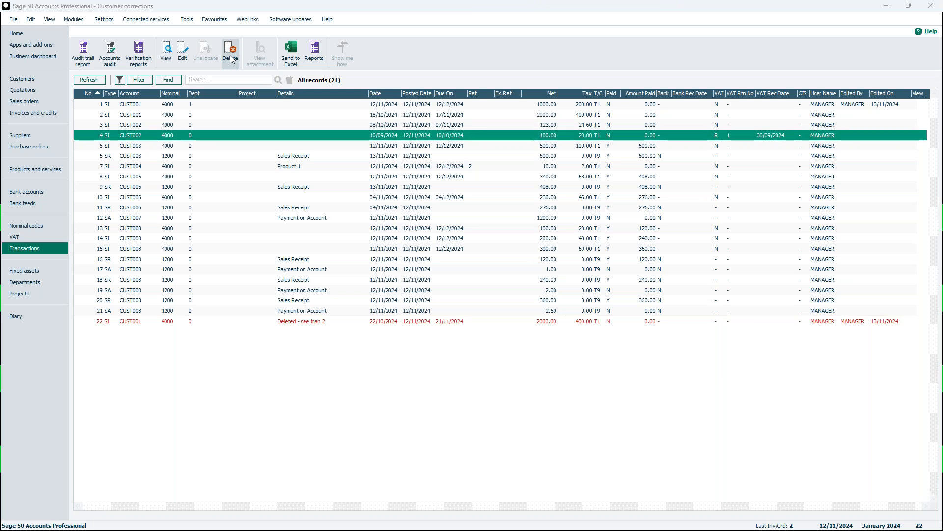
left_click(532, 426)
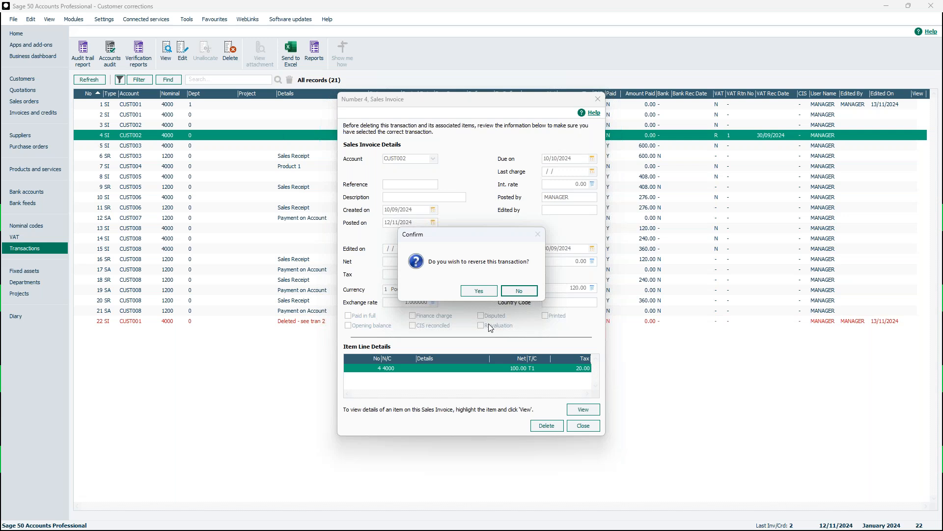
left_click(479, 291)
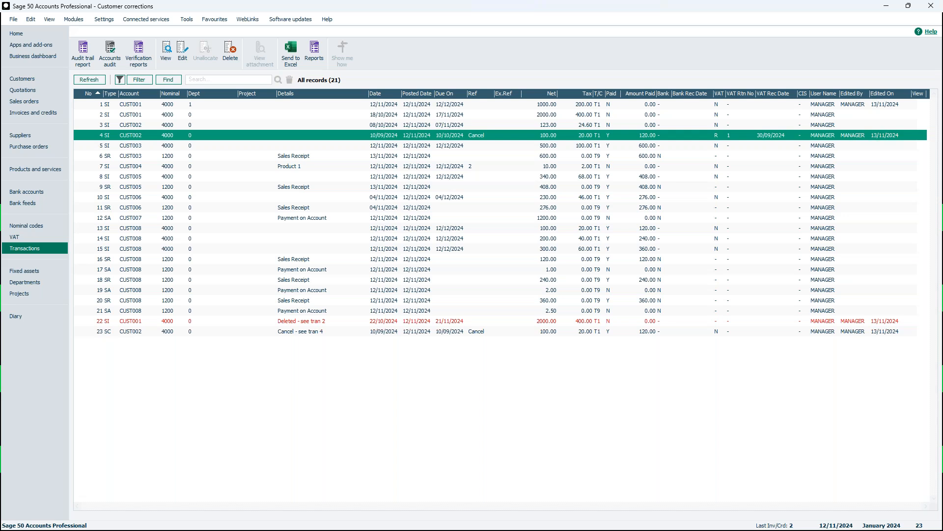
Compare the reversed sales invoice transaction 4 with its cancelling credit entry at the end of the list
left_click(454, 197)
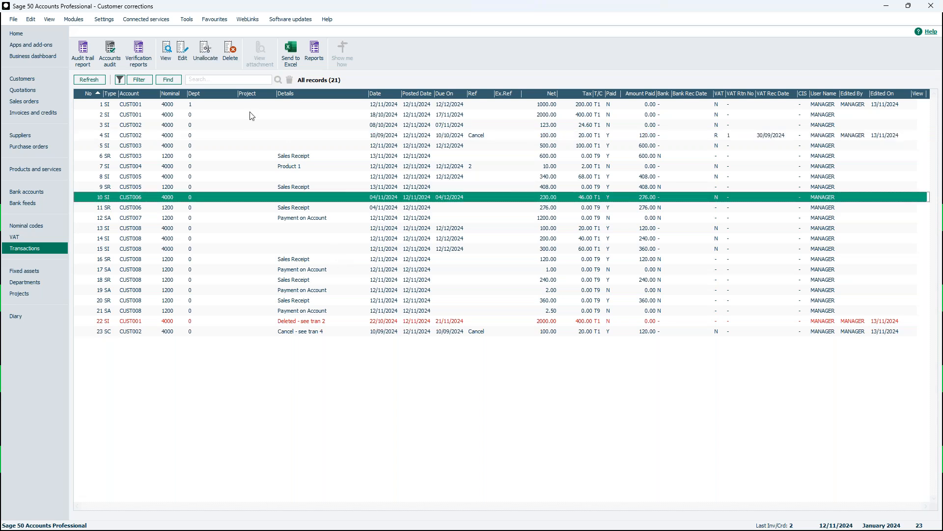
left_click(180, 134)
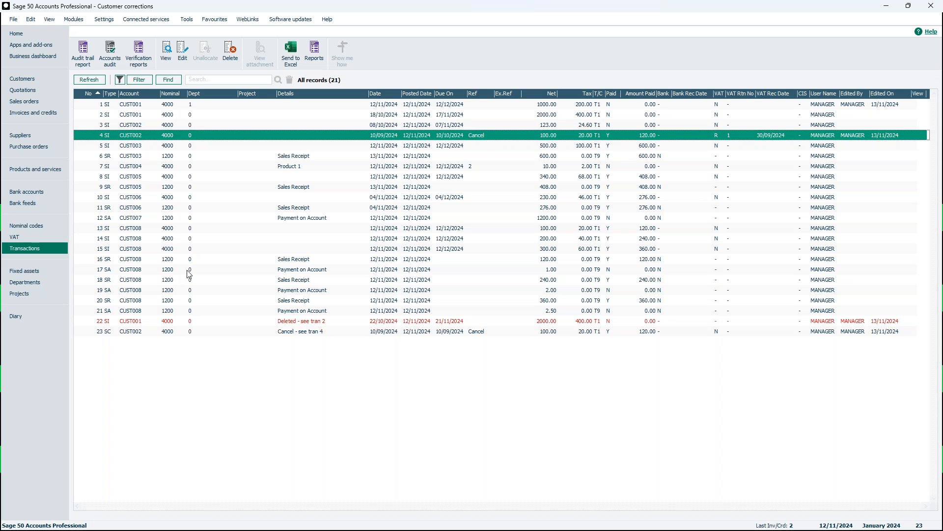
left_click(189, 334)
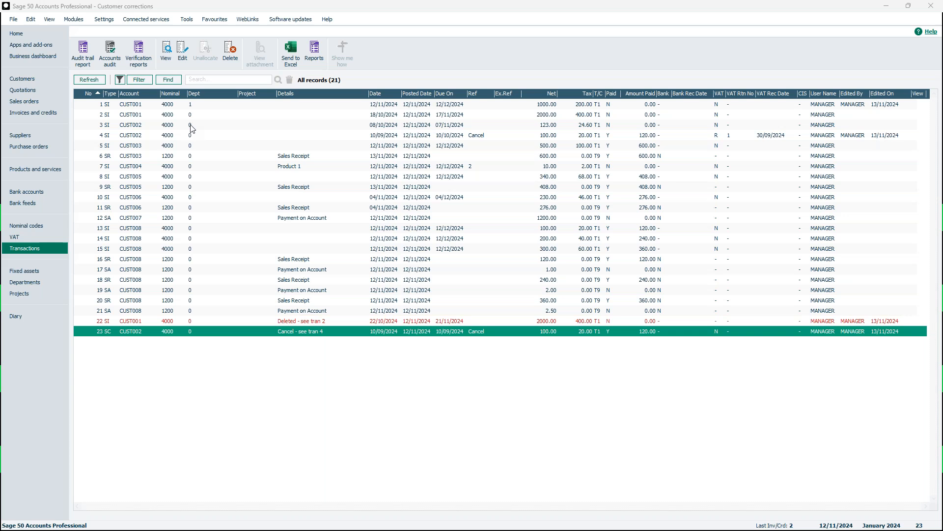
View sales invoice transaction 5 and examine the payment allocations on its item line
left_click(146, 149)
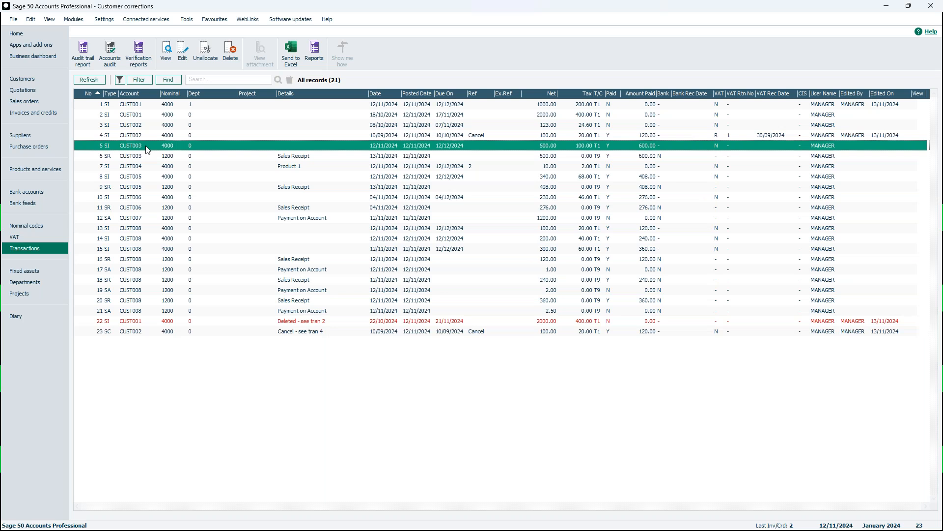
left_click(165, 54)
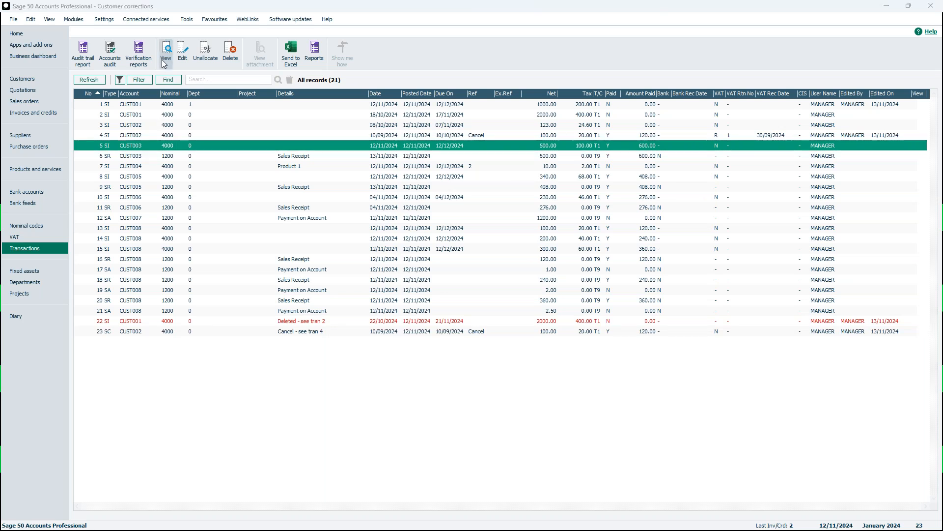
left_click(596, 409)
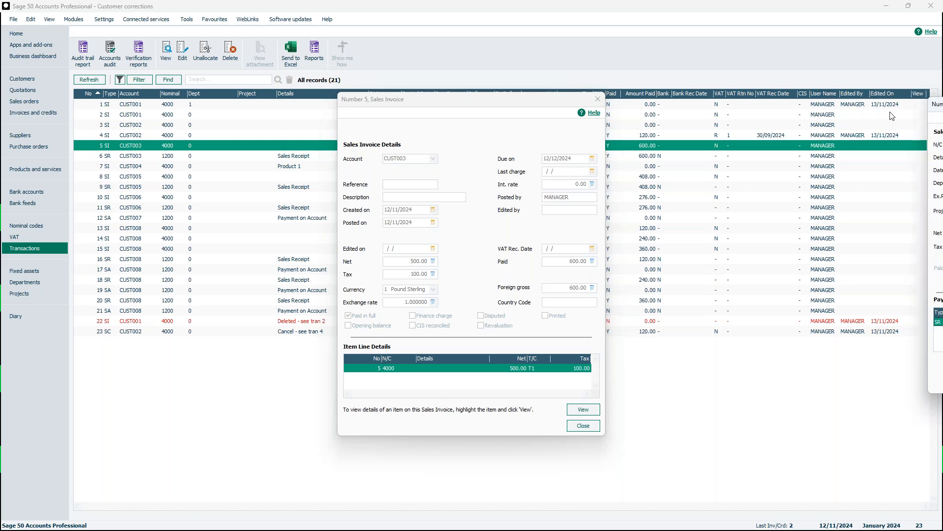
left_click_drag(419, 128, 425, 127)
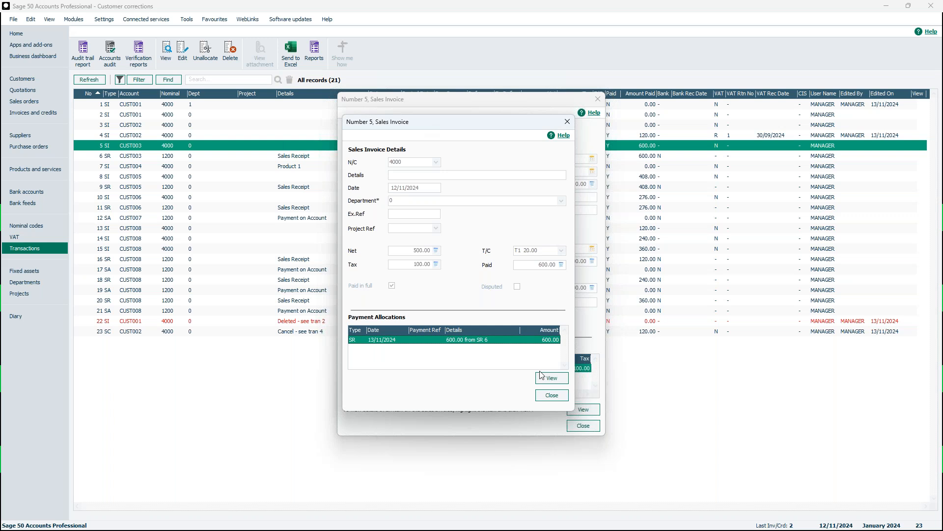
left_click(563, 396)
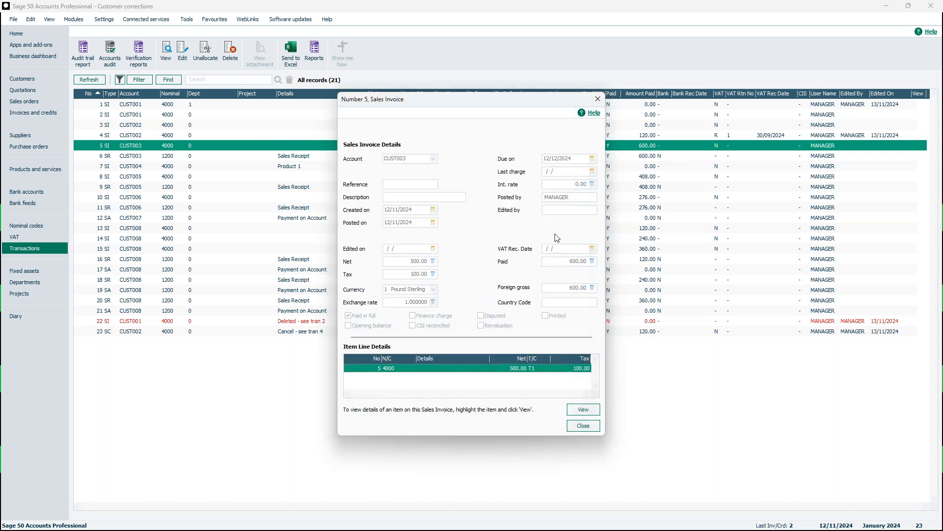
left_click(596, 429)
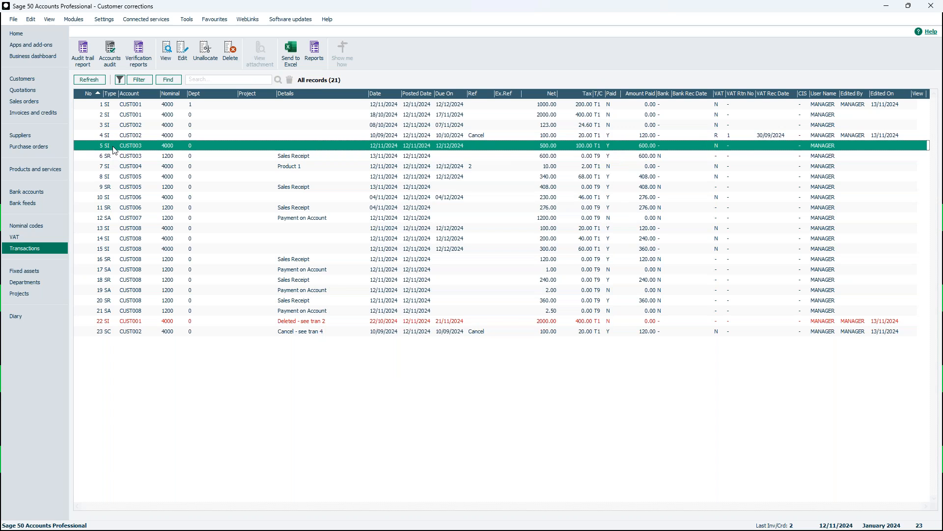
Unallocate sales invoice transaction 5 and check the payment allocations on its item line
left_click(209, 58)
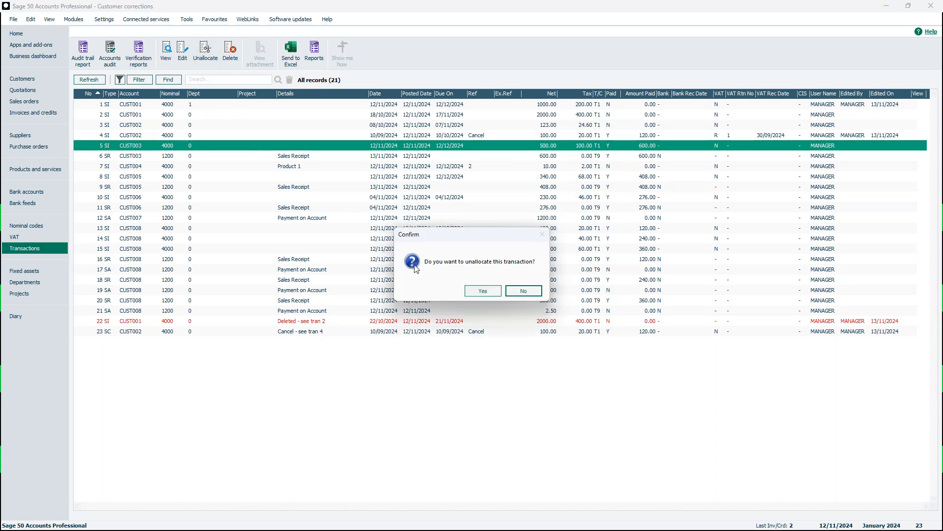
left_click(484, 291)
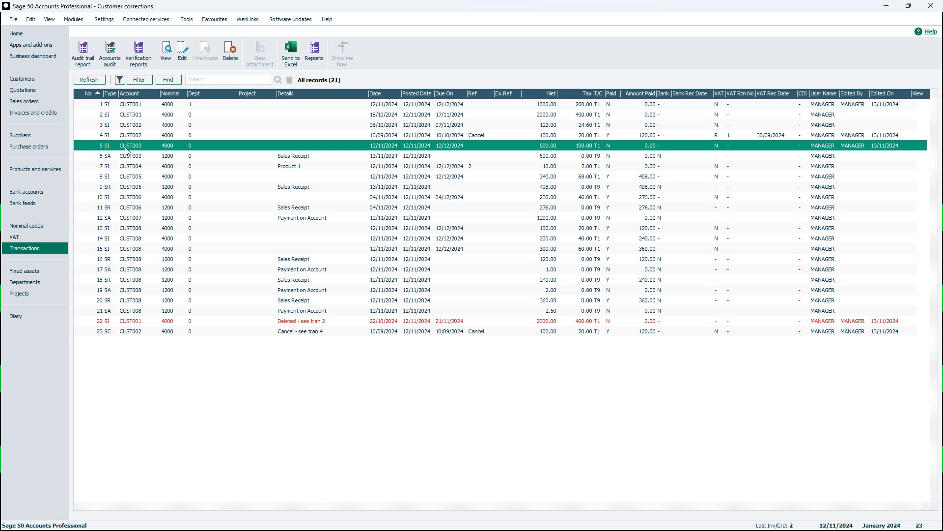
left_click(167, 59)
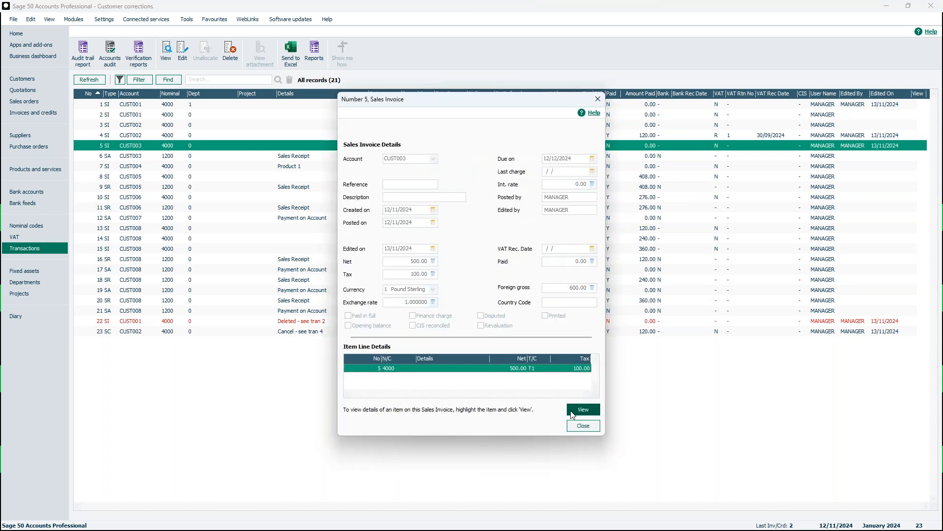
left_click(573, 412)
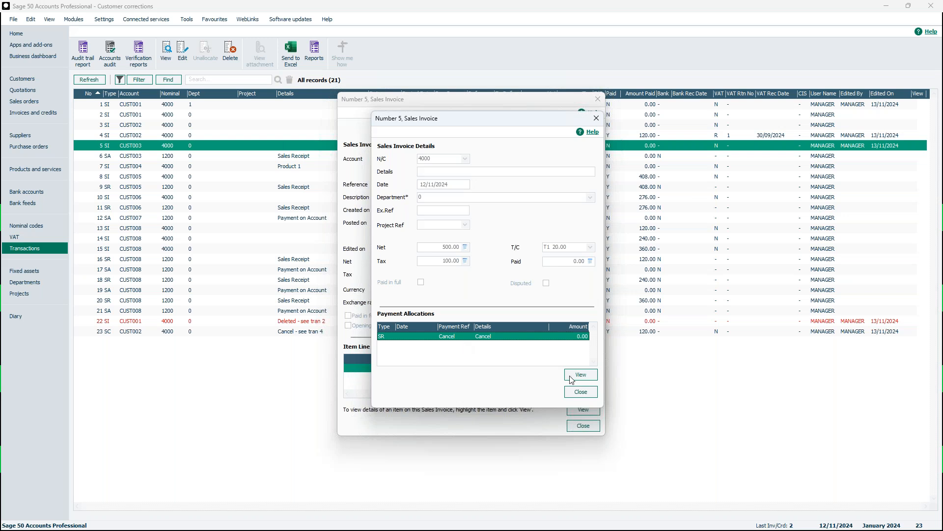
left_click(579, 392)
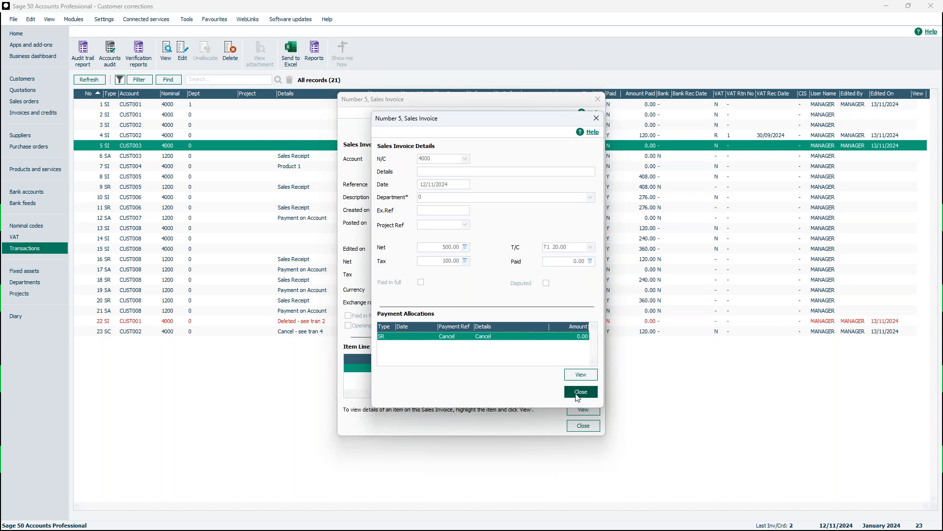
left_click(589, 425)
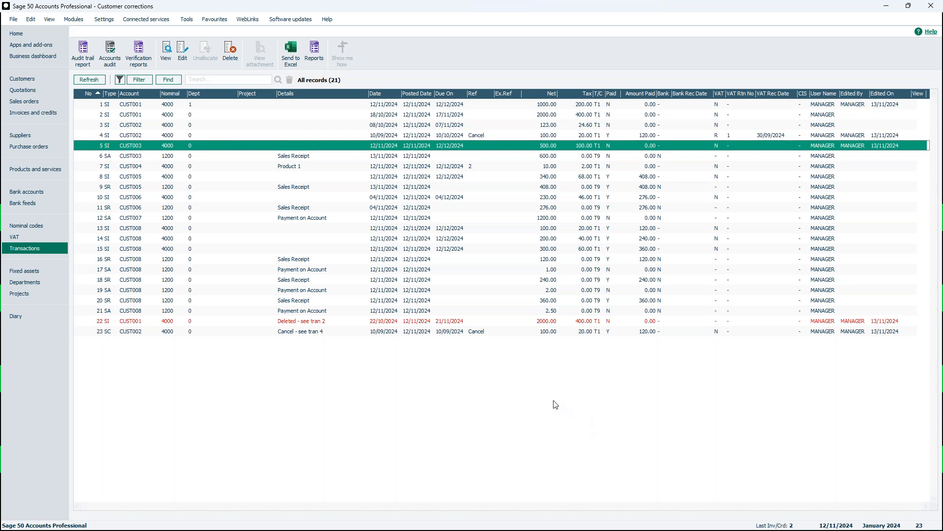
Review the details of product invoice 2 in the invoices and credits list without changing it
left_click(43, 114)
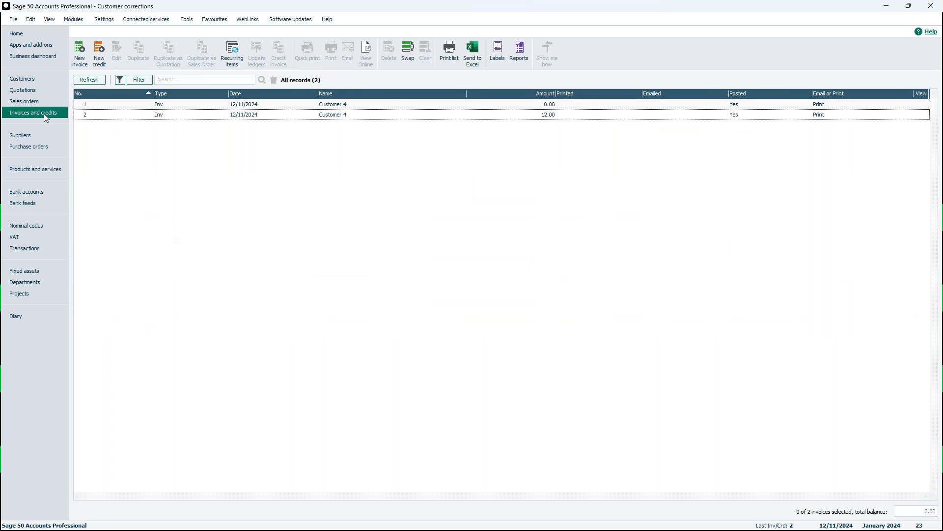
left_click(179, 118)
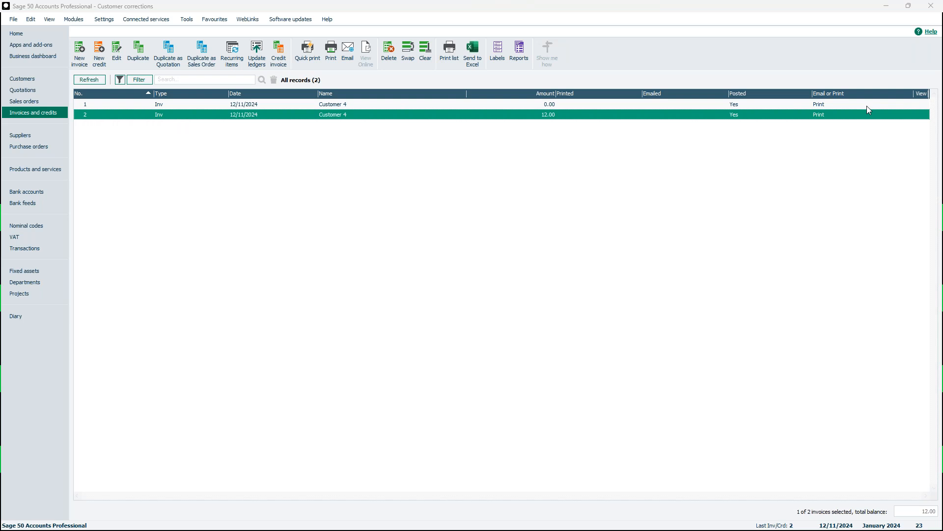
left_click_drag(942, 73, 380, 66)
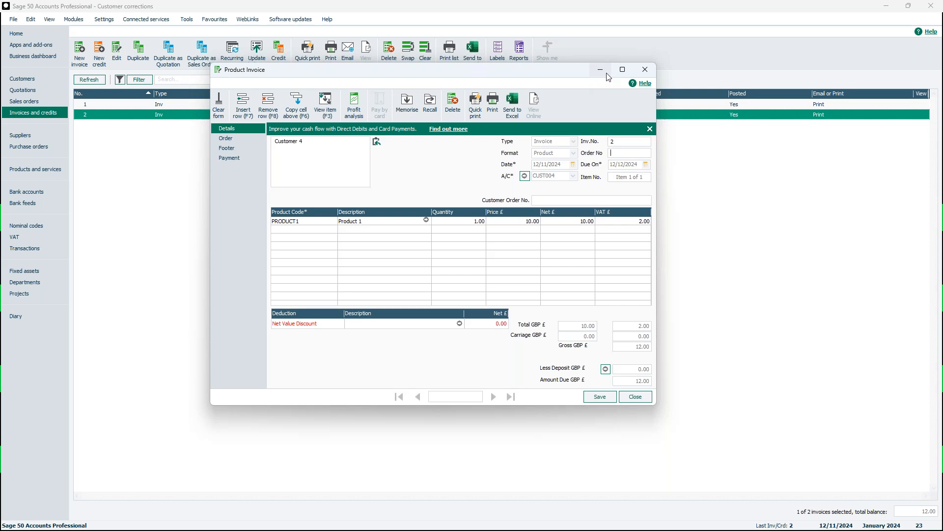
left_click(644, 72)
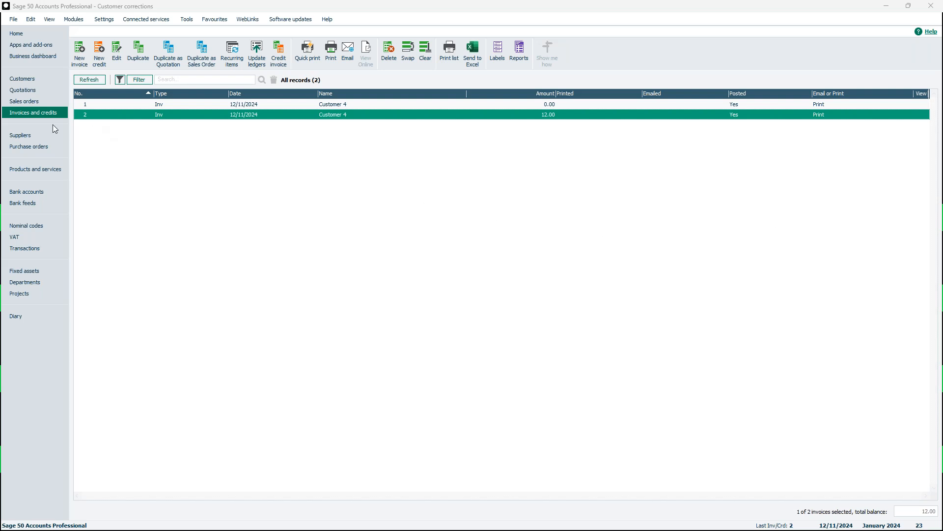
Delete sales invoice transaction 7 for Product 1 from the transactions list, confirming the deletion
left_click(31, 250)
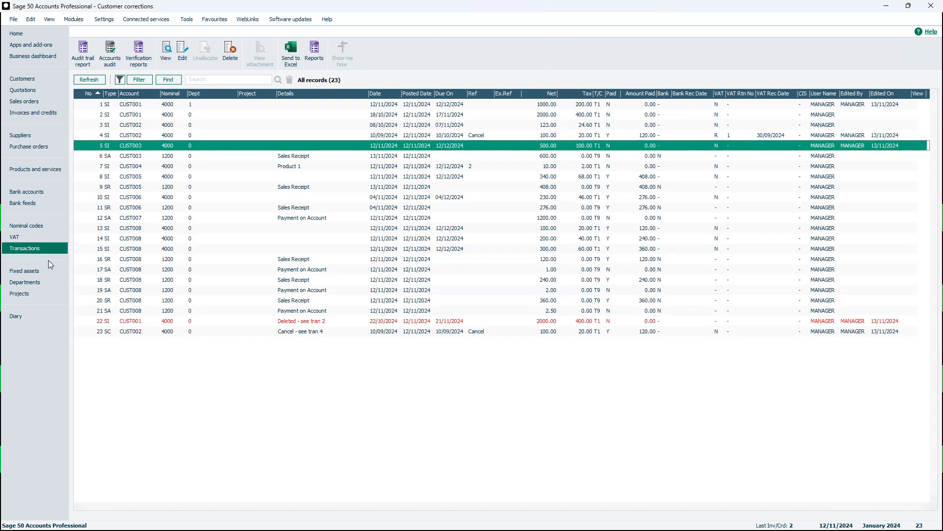
left_click(154, 167)
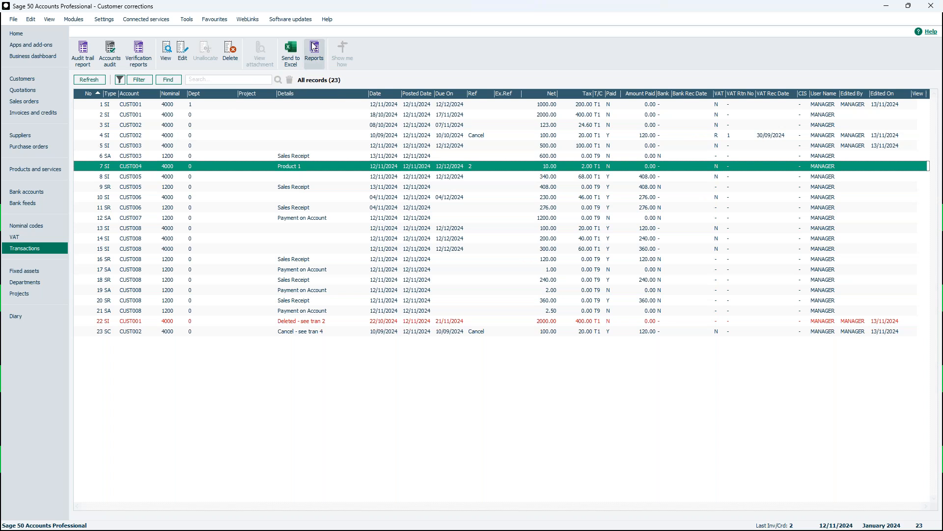
left_click(230, 51)
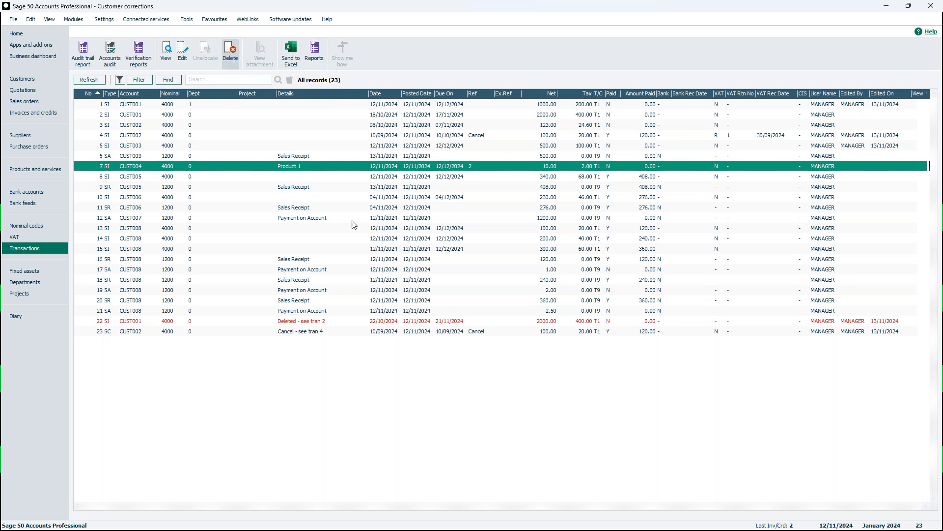
left_click(545, 426)
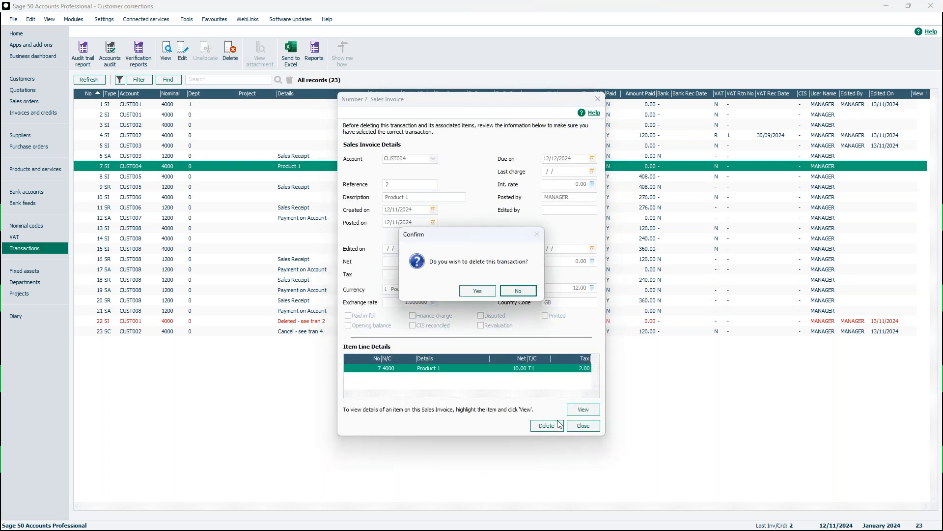
left_click(490, 292)
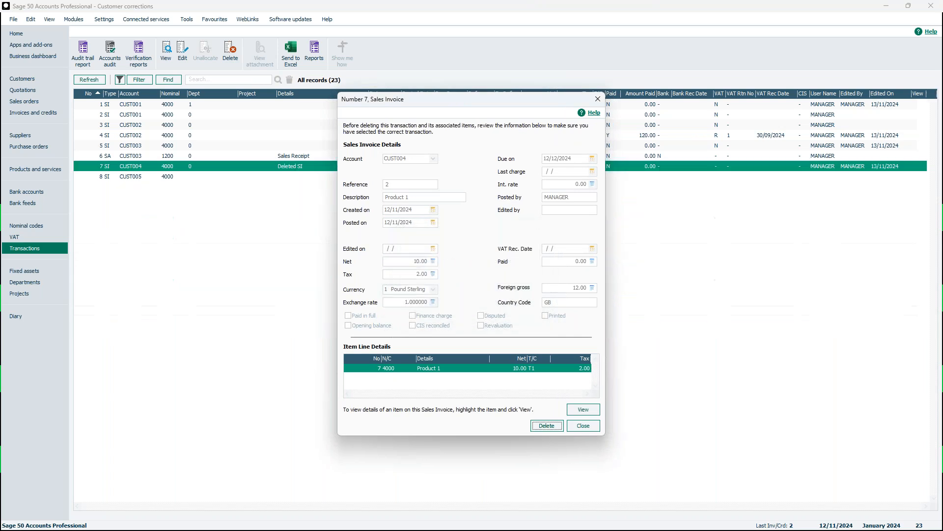
left_click(406, 190)
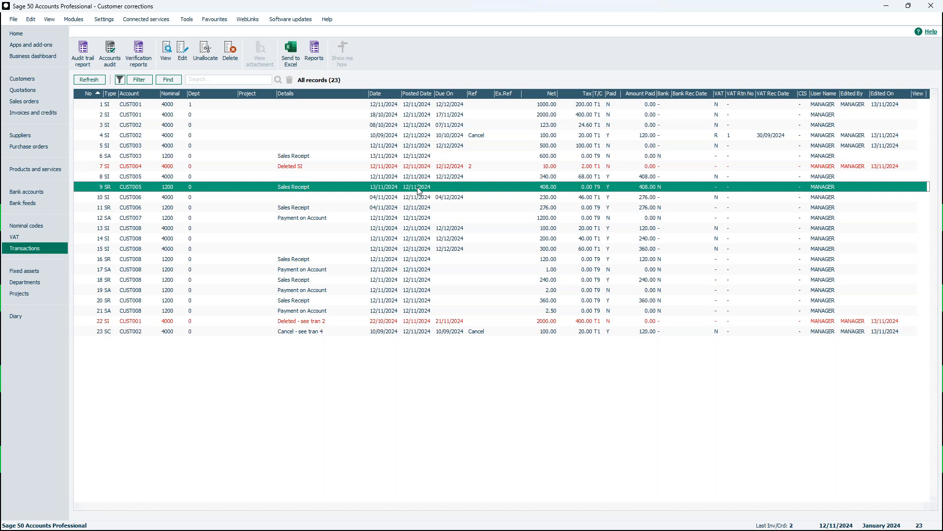
Check invoice 2 in the invoices list and examine the stock activity on the PRODUCT1 record
left_click(49, 115)
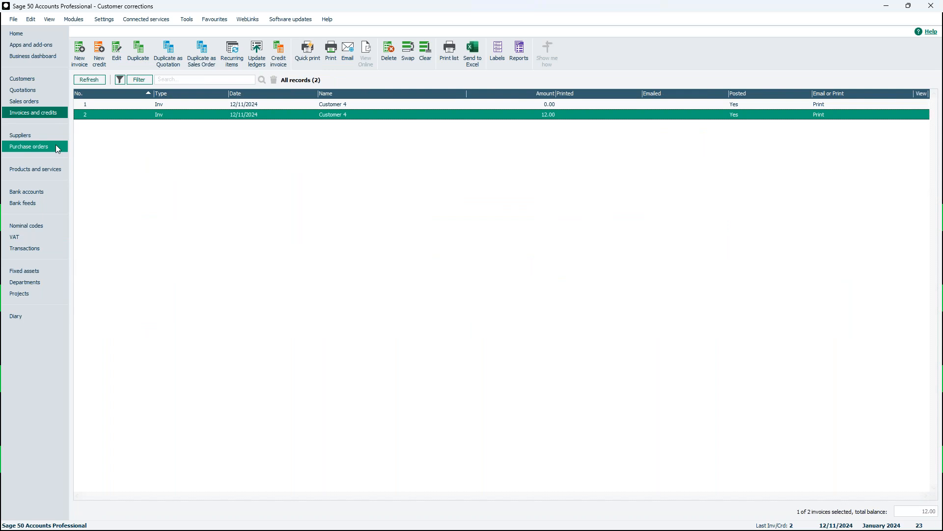
left_click(41, 169)
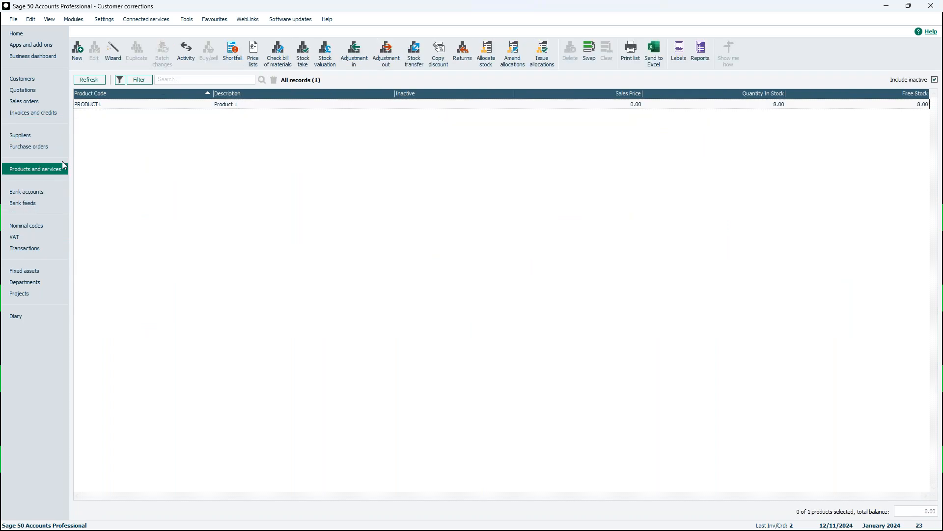
left_click(107, 105)
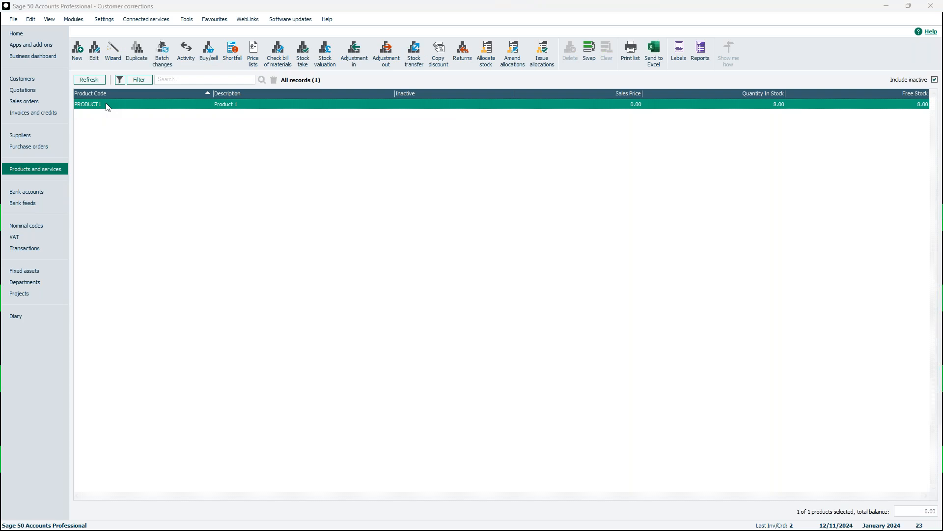
left_click_drag(942, 47, 405, 90)
left_click(223, 223)
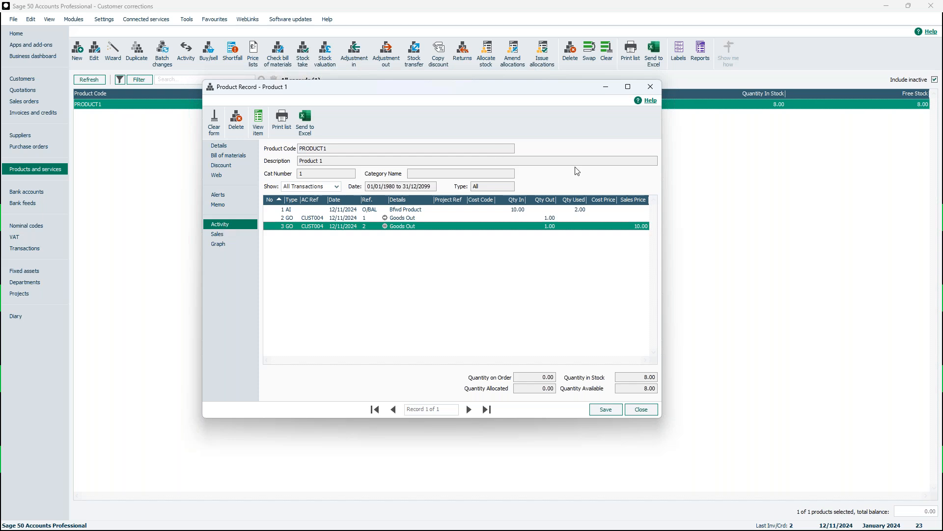
left_click(650, 87)
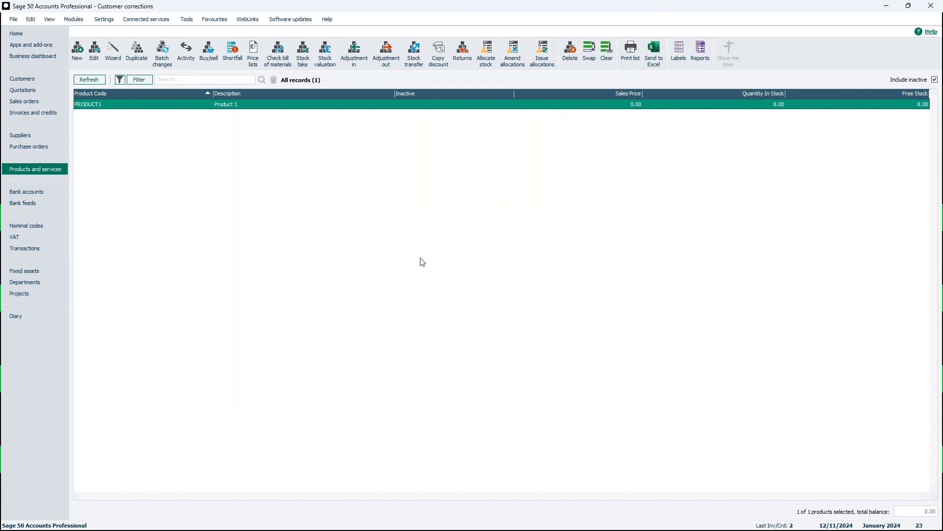
Review a blank product credit and a credit generated from invoice 2, closing both without saving
left_click(52, 113)
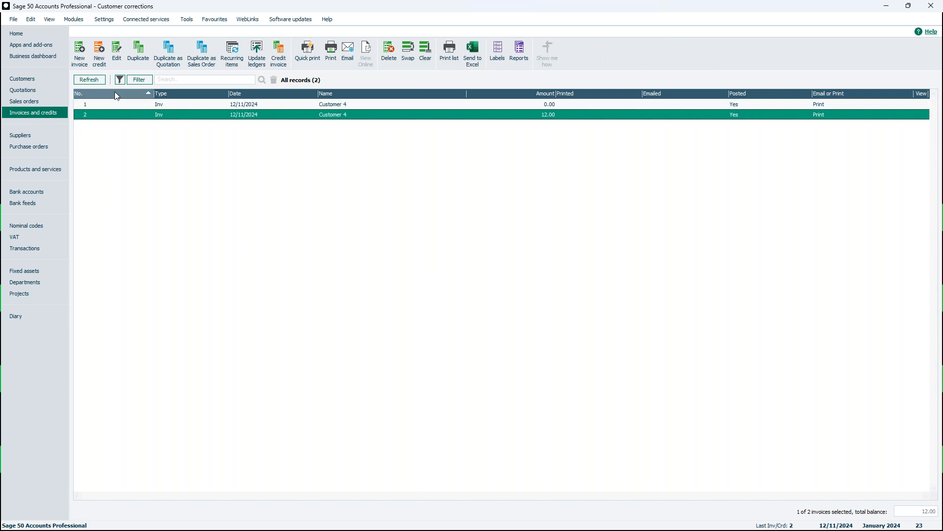
left_click(99, 54)
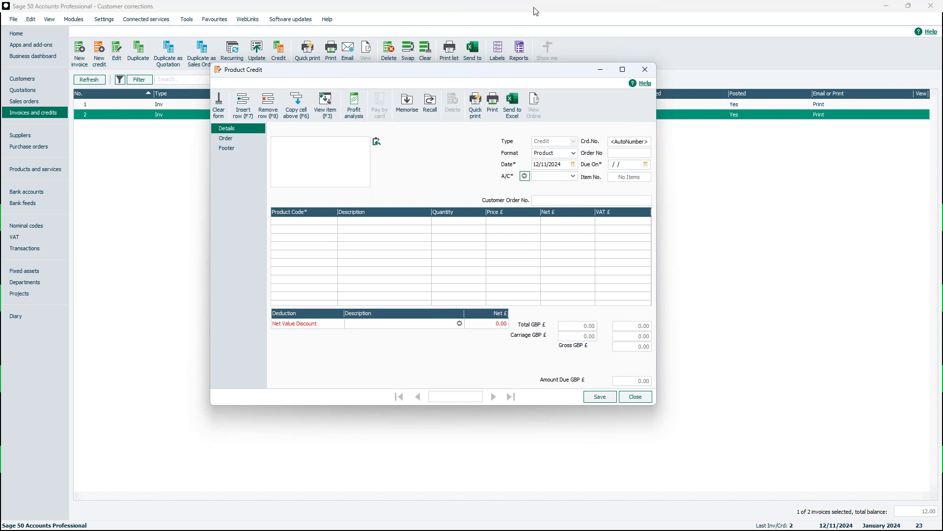
left_click(646, 70)
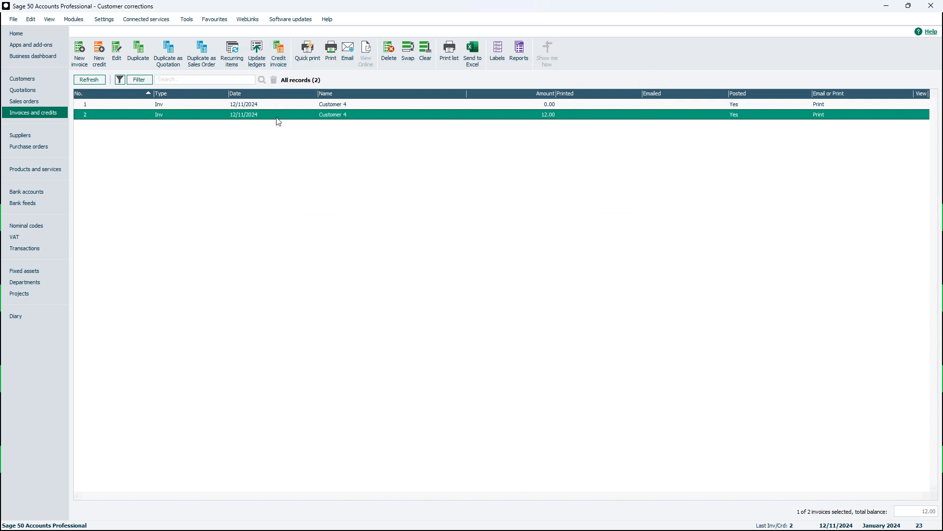
left_click(278, 51)
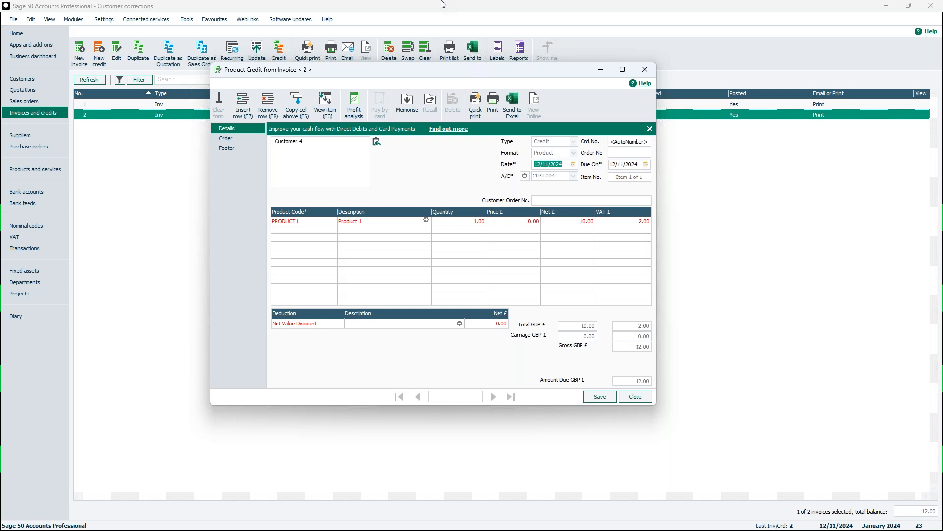
left_click(649, 69)
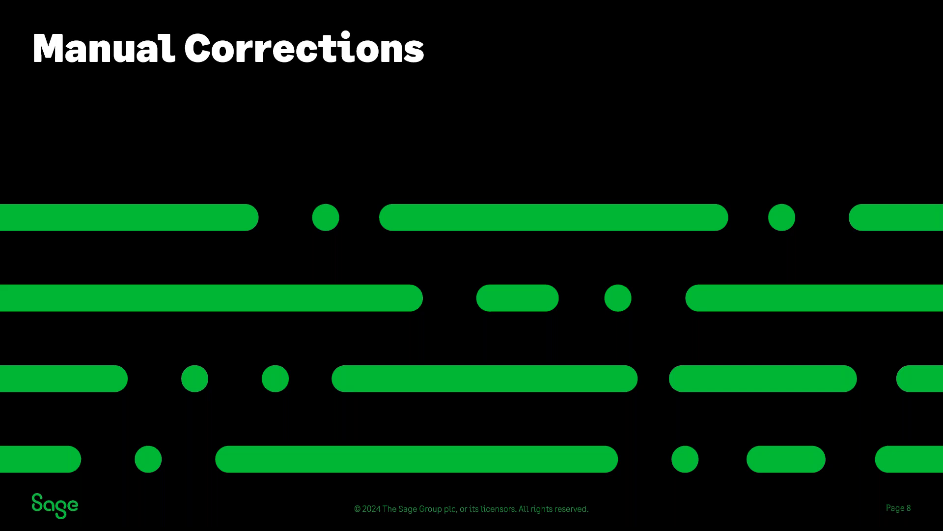
left_click(591, 203)
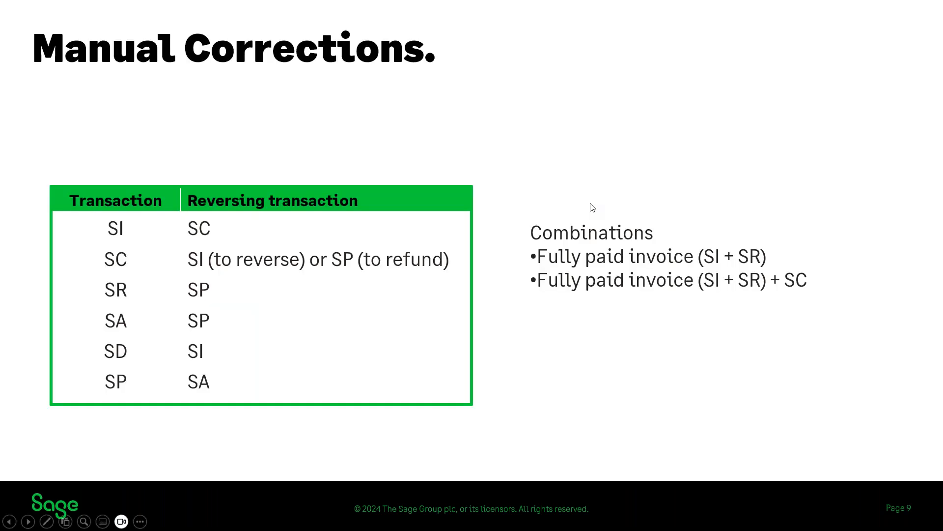
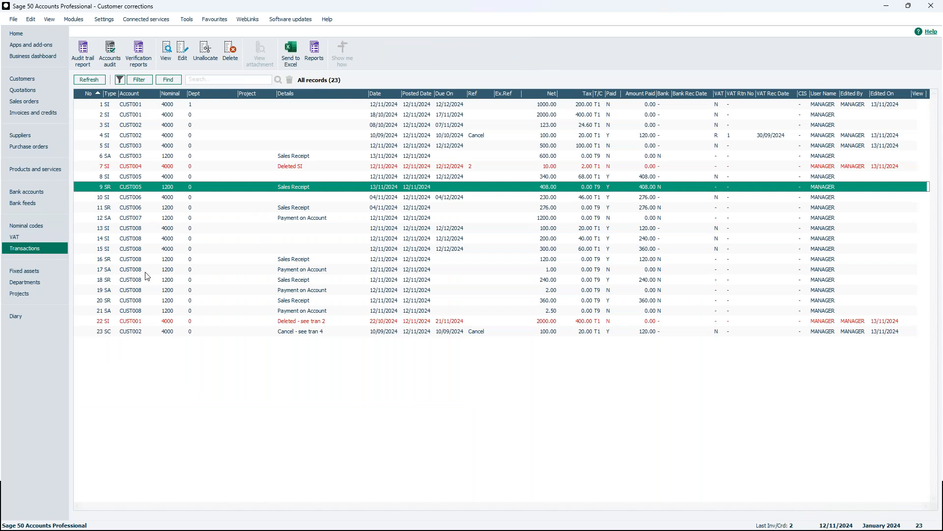
Examine CUST005's sales invoice 8 and sales receipt 9 in the transactions list
left_click(145, 178)
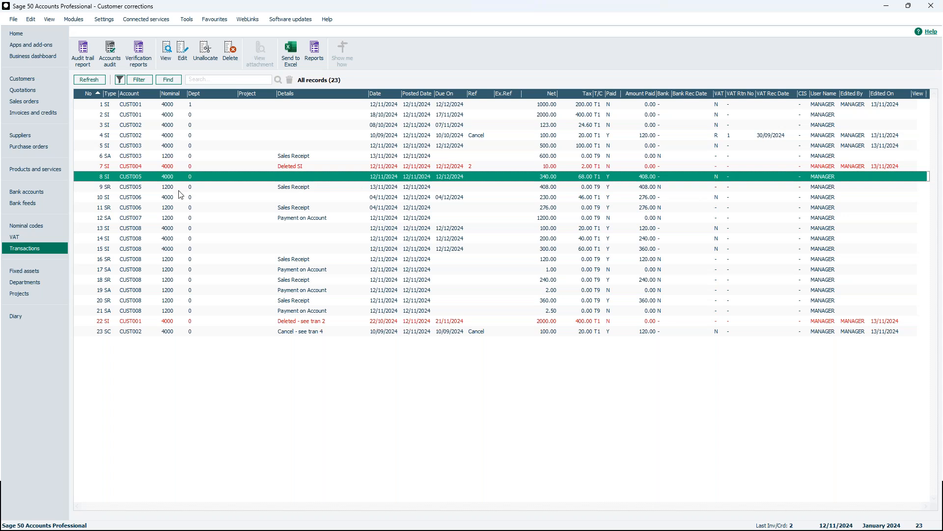
left_click(158, 190)
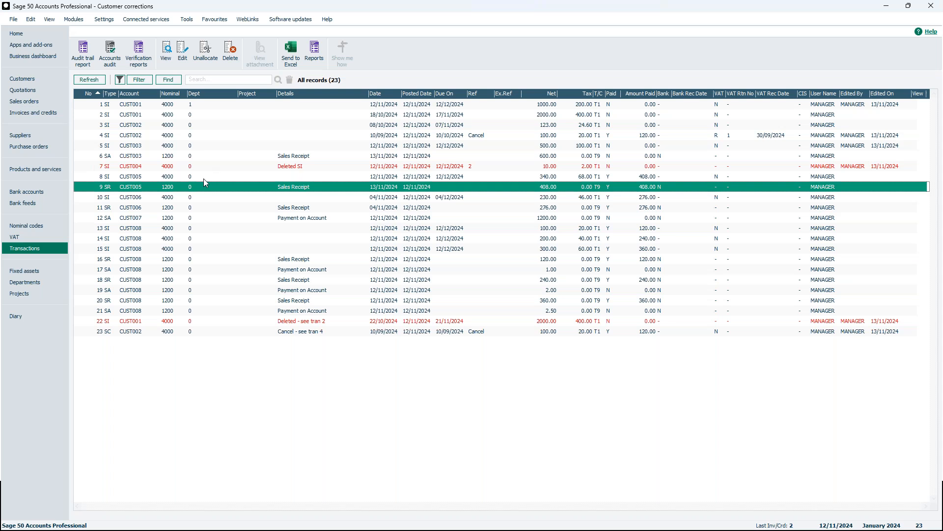
left_click(175, 177)
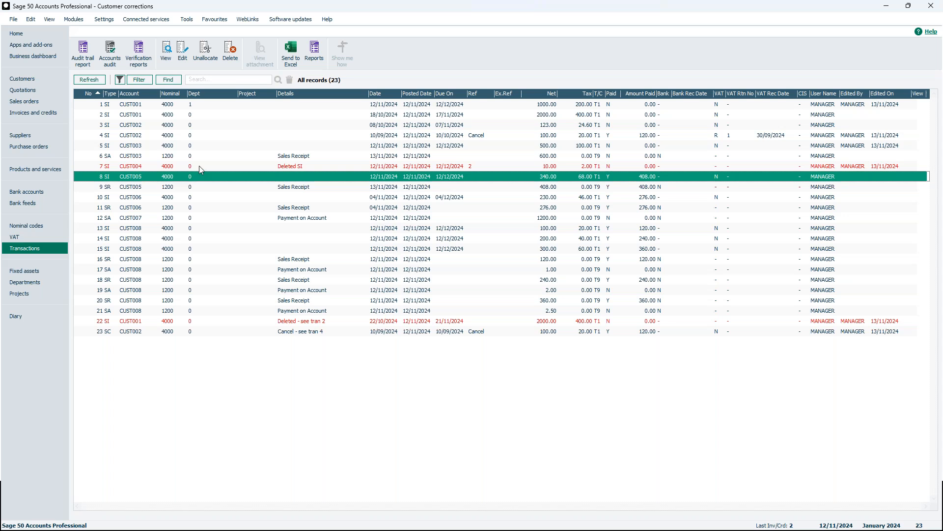
Enter and save a batch customer credit for CUST005 with a net amount of 340.00 and tax code T1
left_click(31, 82)
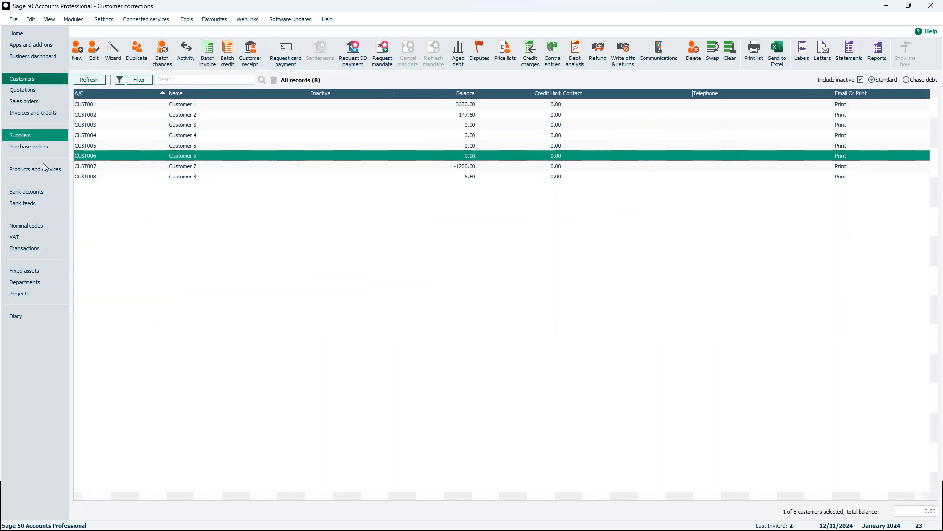
left_click(184, 147)
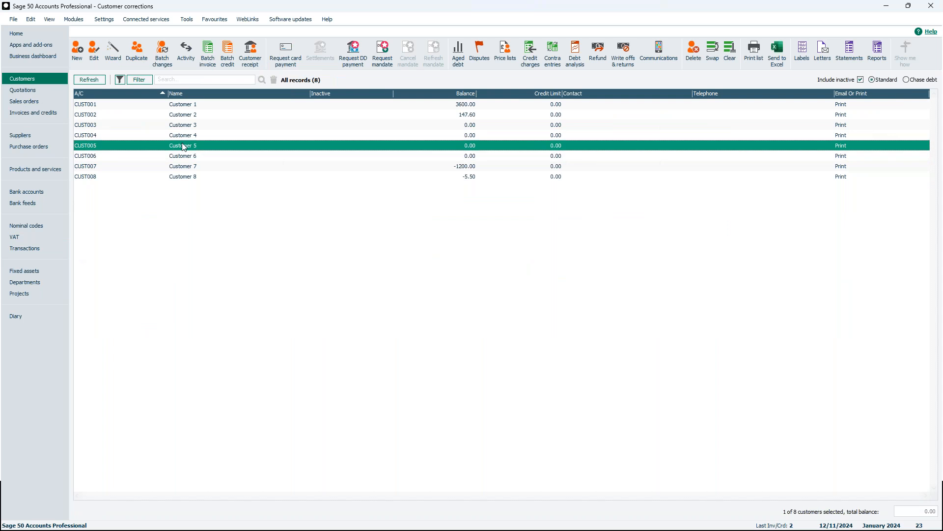
left_click(229, 58)
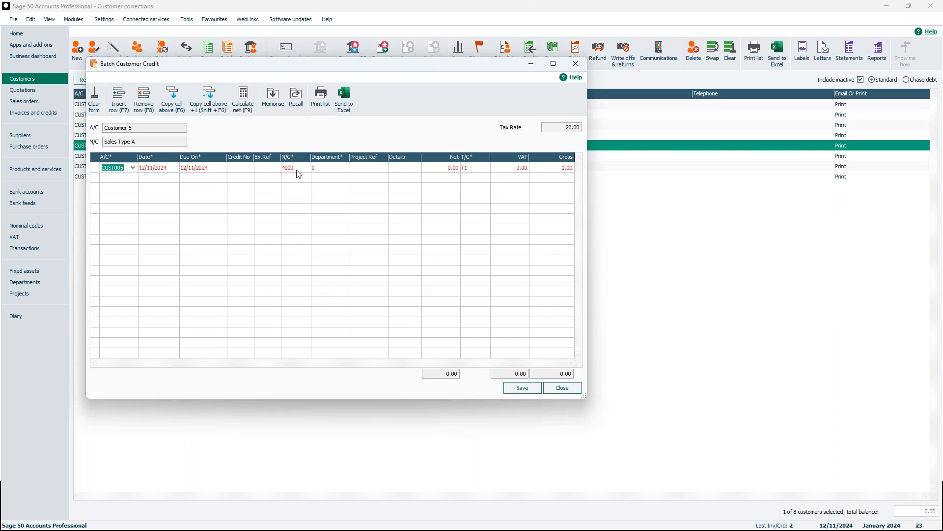
left_click(441, 169)
type("340")
left_click(512, 169)
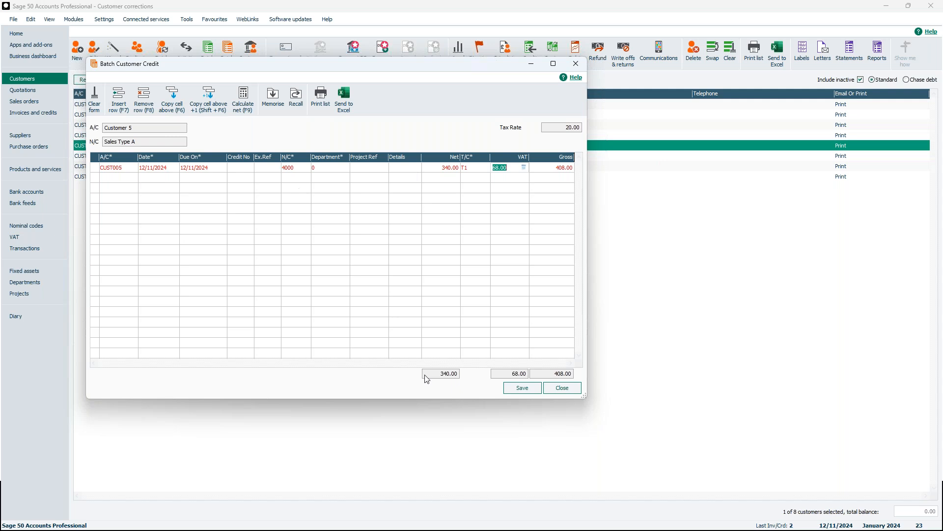
left_click(527, 389)
left_click(562, 391)
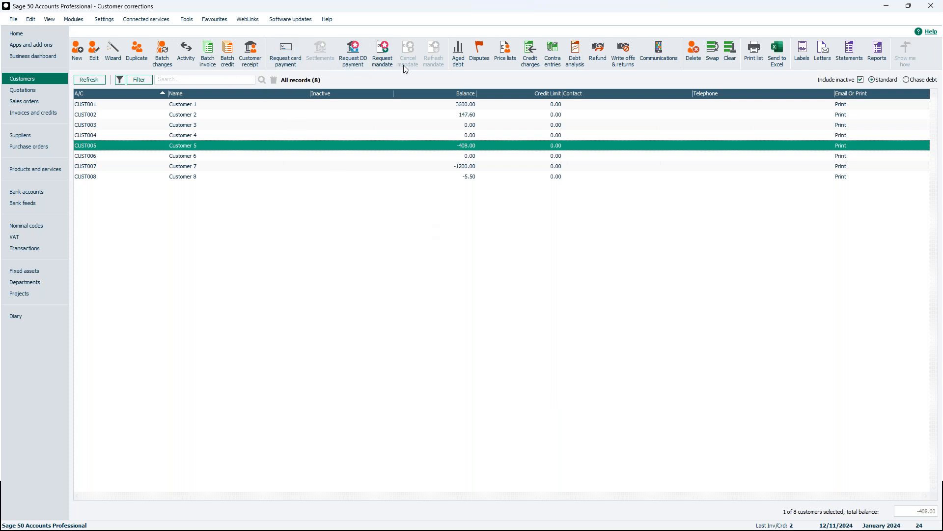
Refund CUST005's credit in full from the Bank Current Account, save the customer refund and close the window
left_click(600, 51)
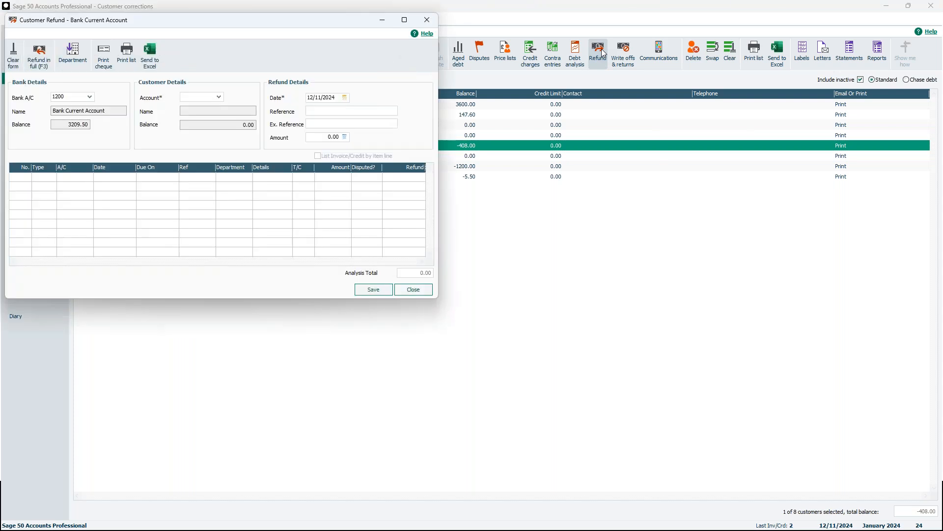
left_click_drag(288, 25, 398, 53)
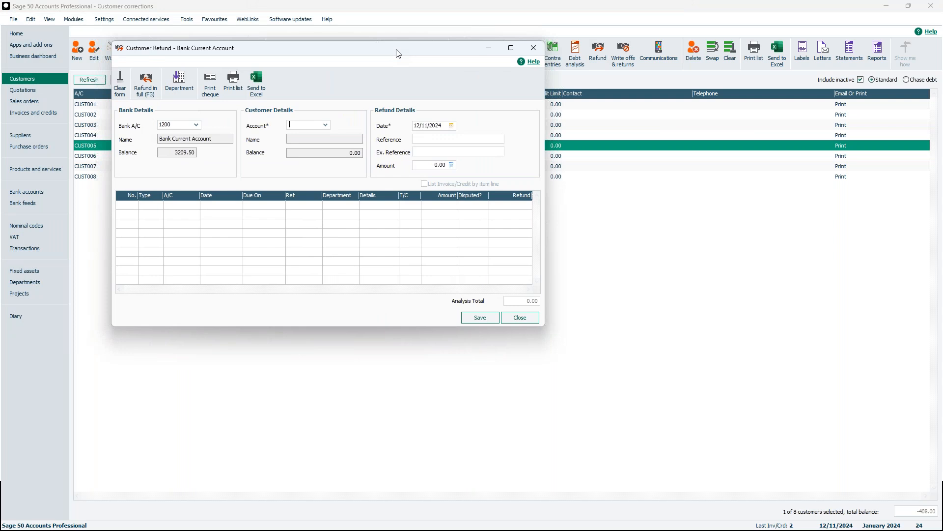
left_click(325, 126)
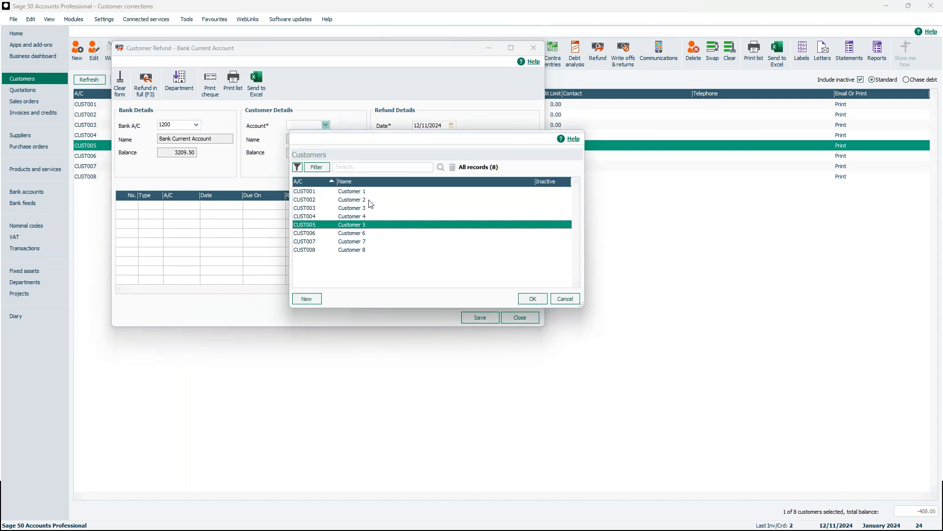
left_click(531, 298)
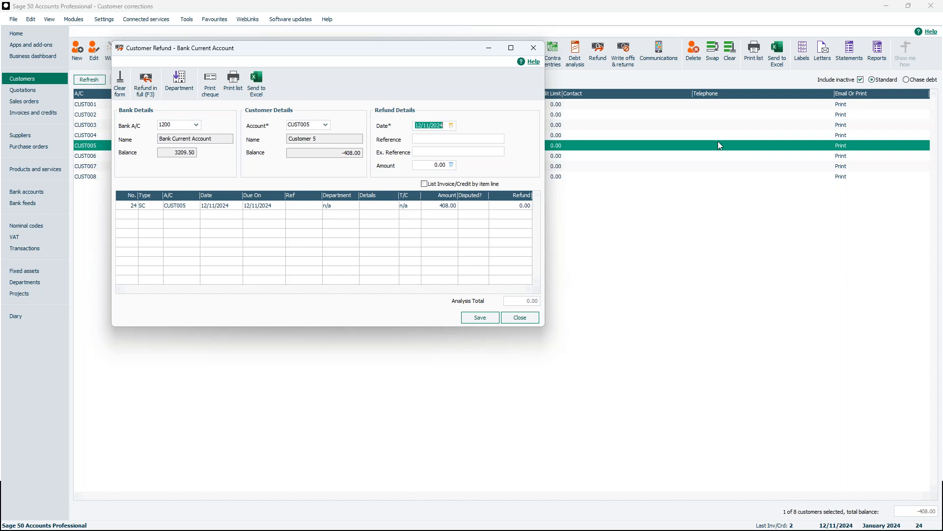
left_click(424, 165)
left_click(151, 88)
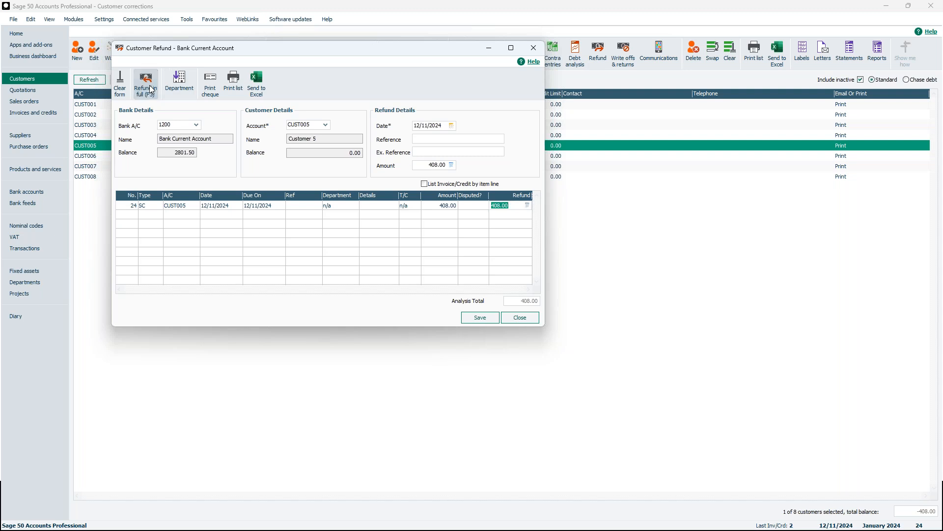
left_click(480, 318)
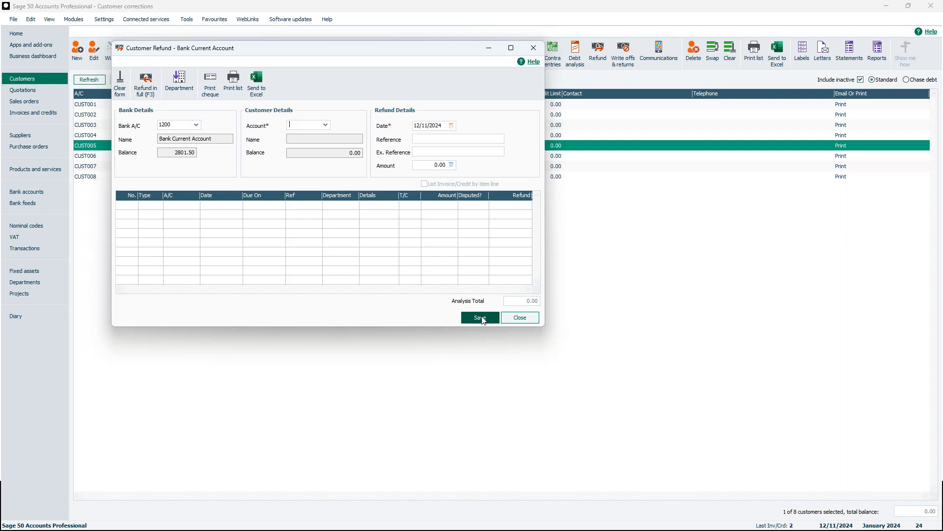
left_click(520, 317)
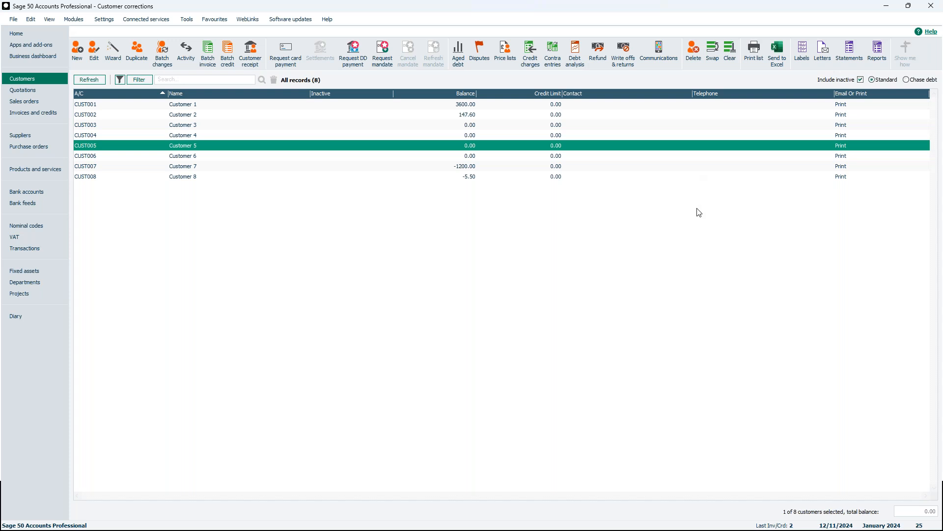
Check how the invoice, receipt, credit and refund payment are allocated in the activity of the CUST005 customer record
double_click(192, 150)
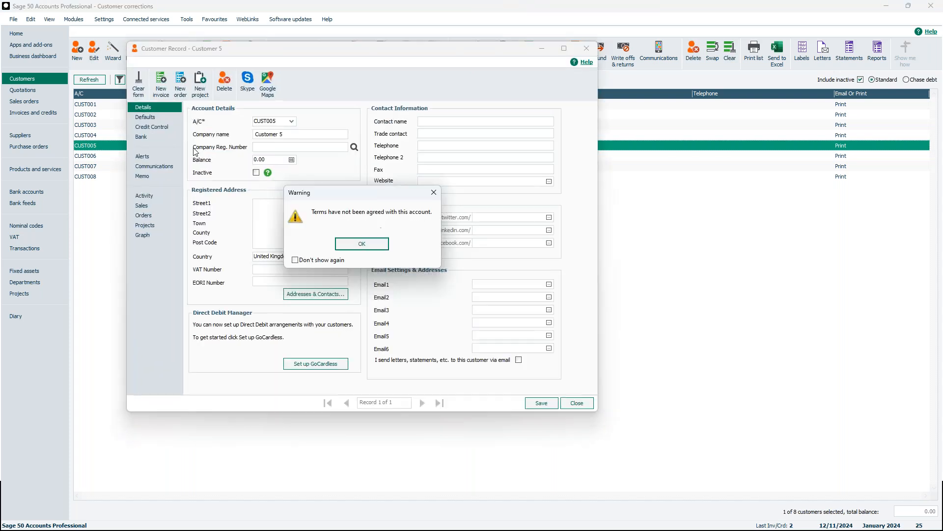
left_click(361, 245)
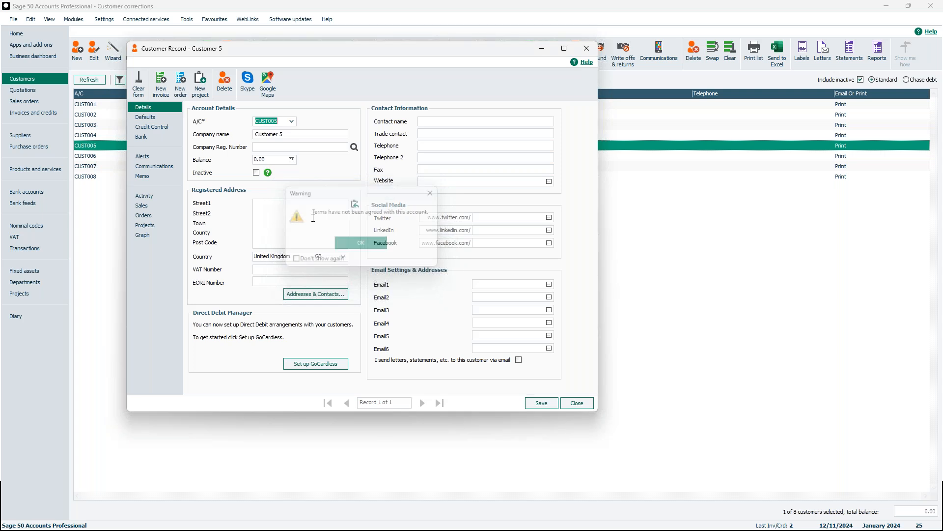
left_click(164, 194)
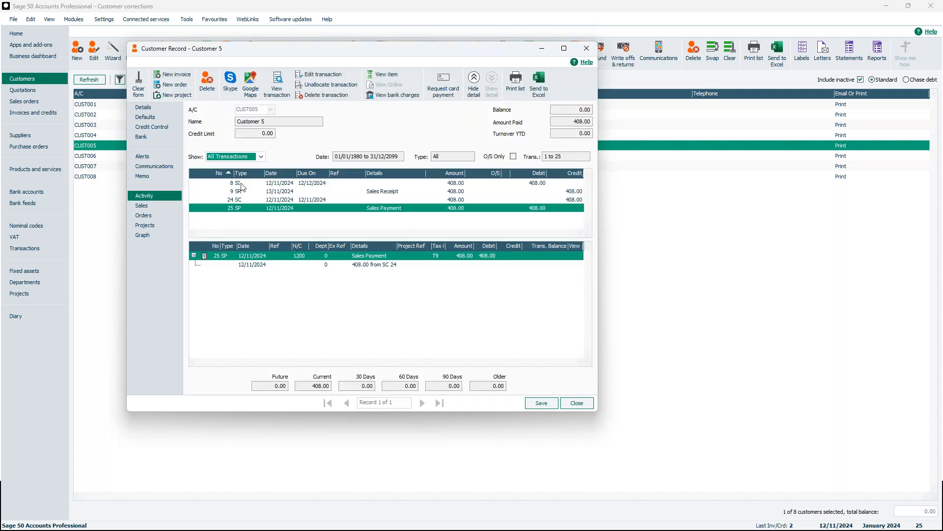
left_click(242, 183)
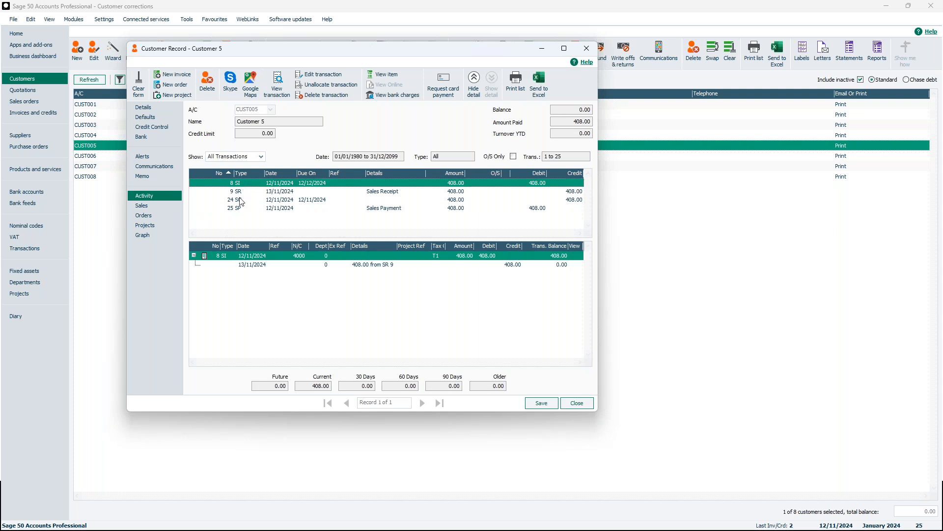
left_click(289, 191)
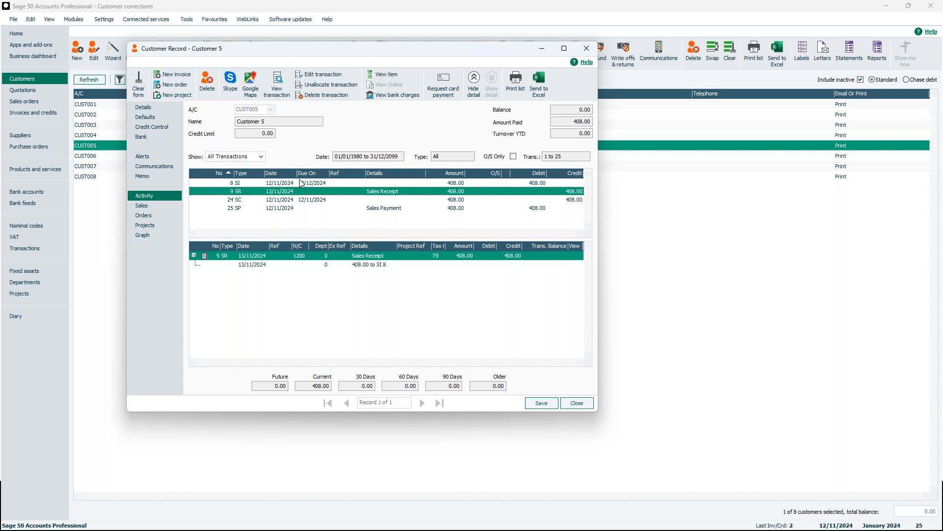
left_click(273, 210)
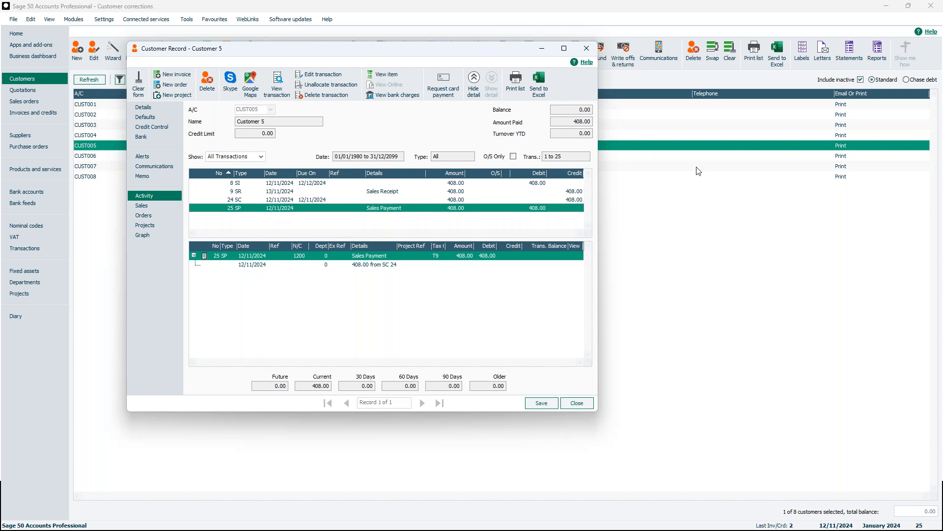
left_click(588, 50)
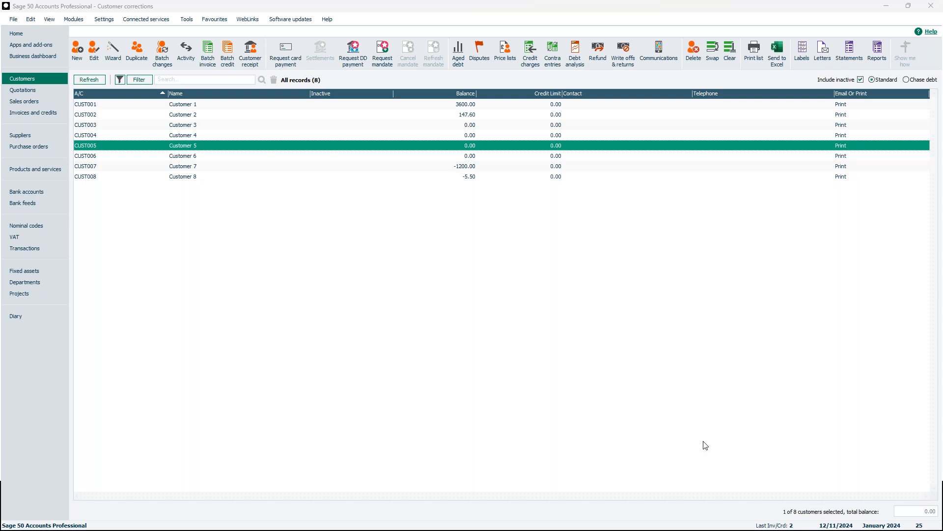
key("alt+Tab")
left_click(496, 338)
left_click(506, 331)
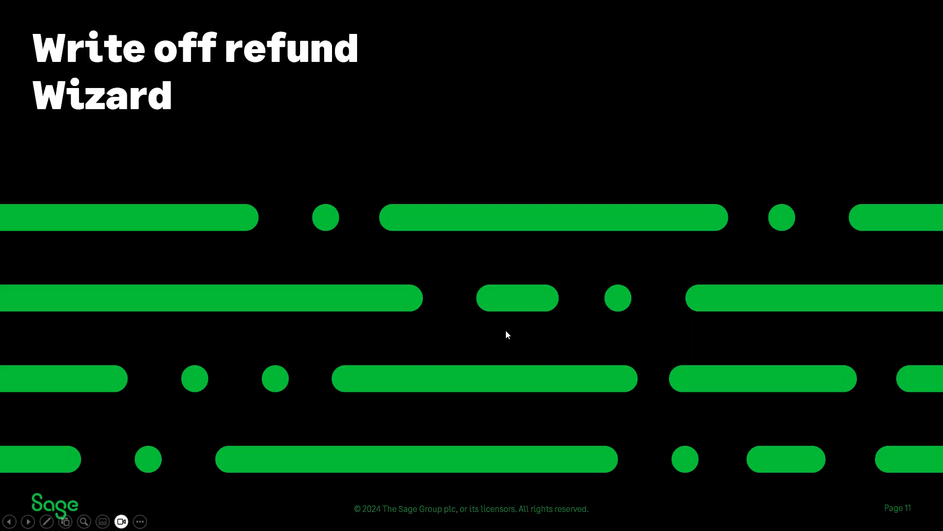
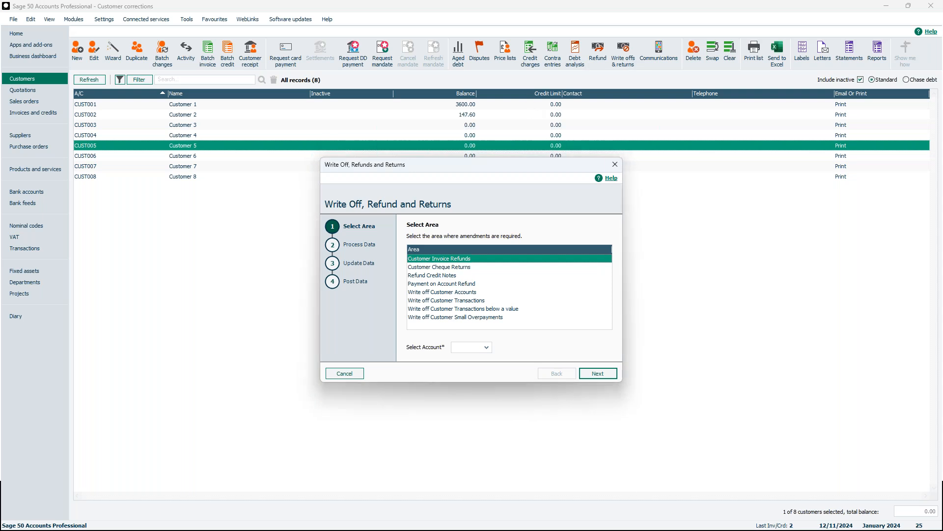
Exit the open refund wizard and examine how sales receipt 11 is allocated in the activity of the CUST006 customer record
left_click(352, 375)
left_click(474, 298)
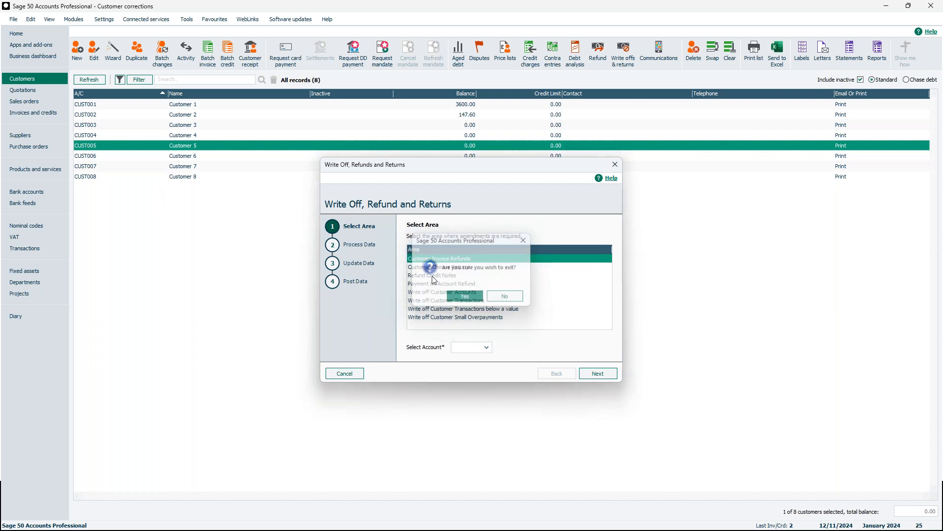
left_click(195, 158)
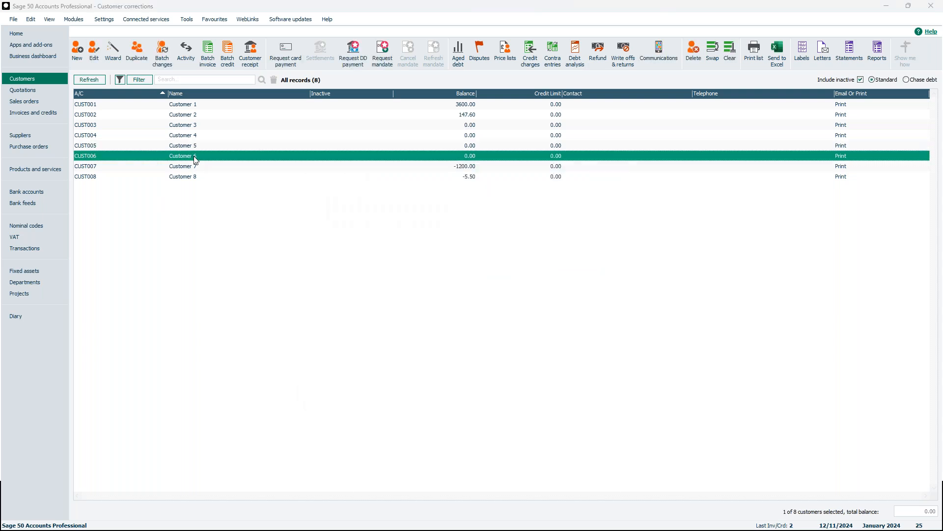
double_click(195, 158)
left_click(360, 243)
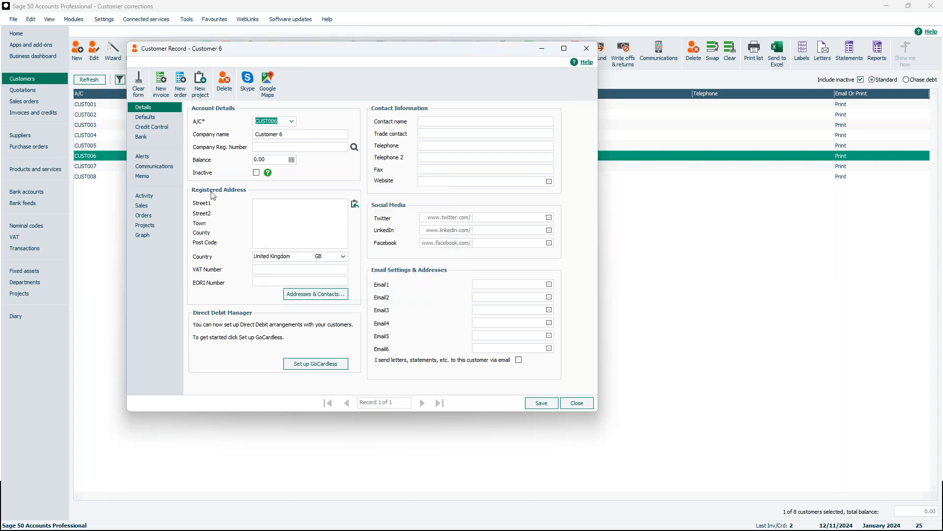
left_click(163, 194)
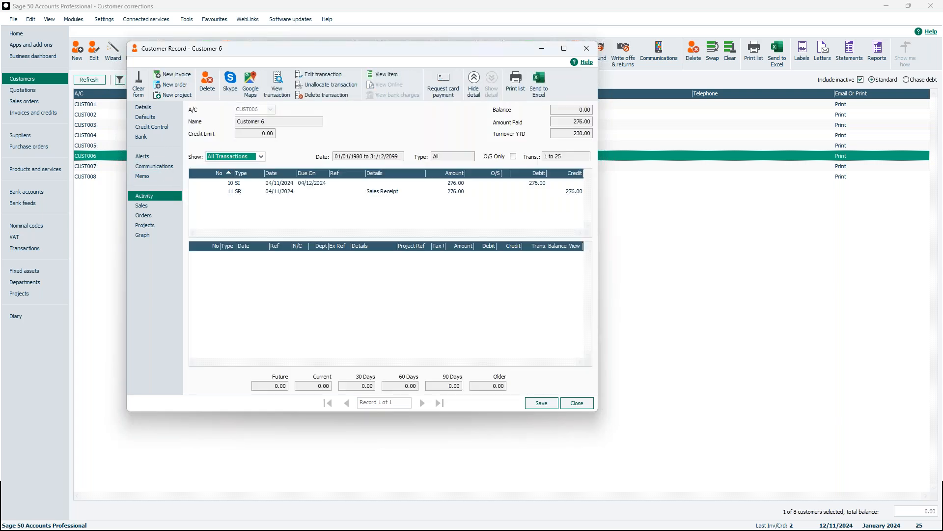
left_click(256, 189)
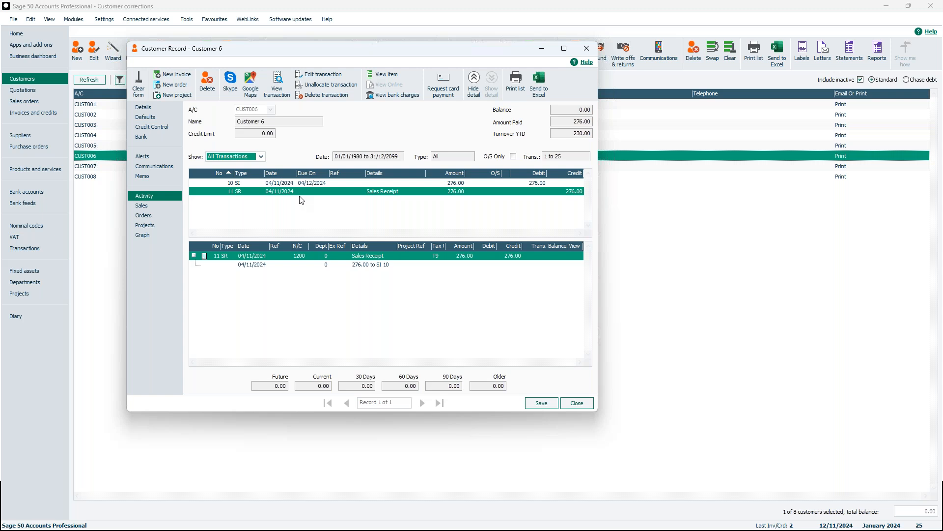
left_click(592, 48)
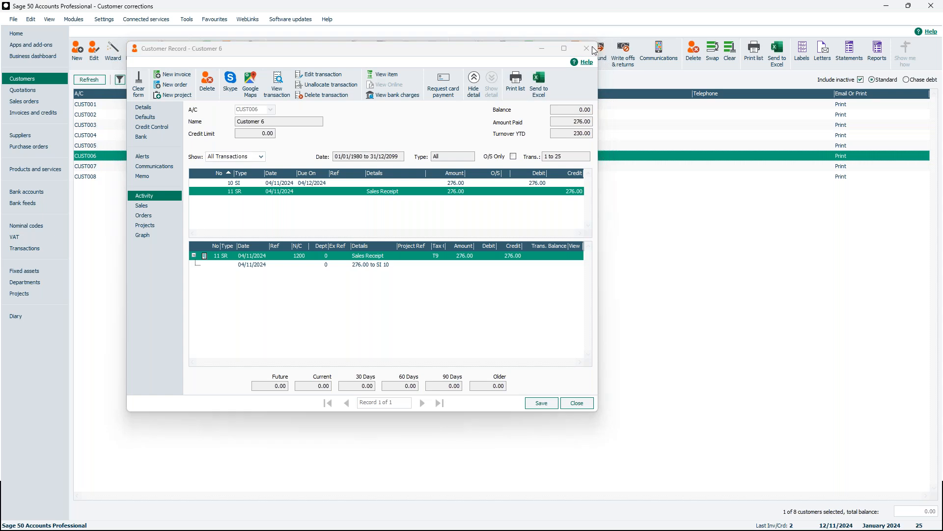
Post a customer invoice refund for CUST006's invoice 10 from bank account 1200, dated 12/11/2024, with the write-off and refund wizard
left_click(631, 61)
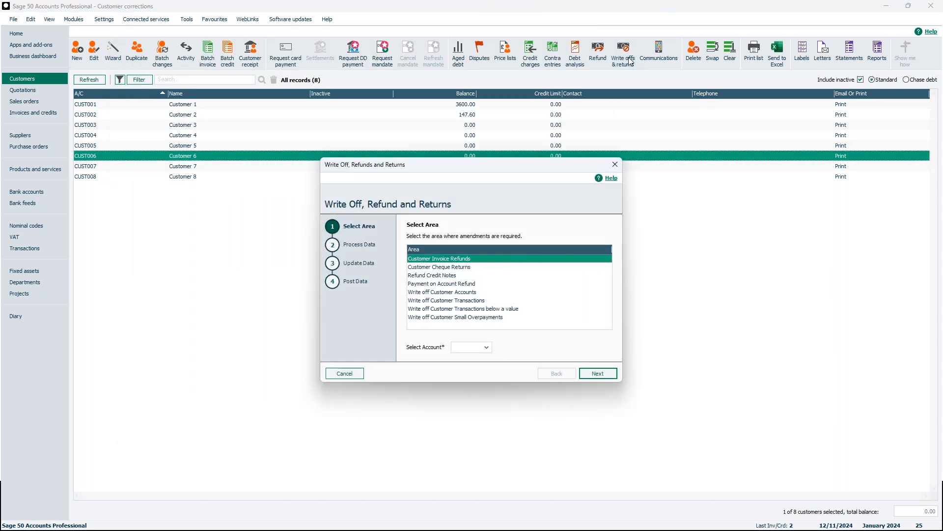
left_click(487, 348)
left_click(506, 412)
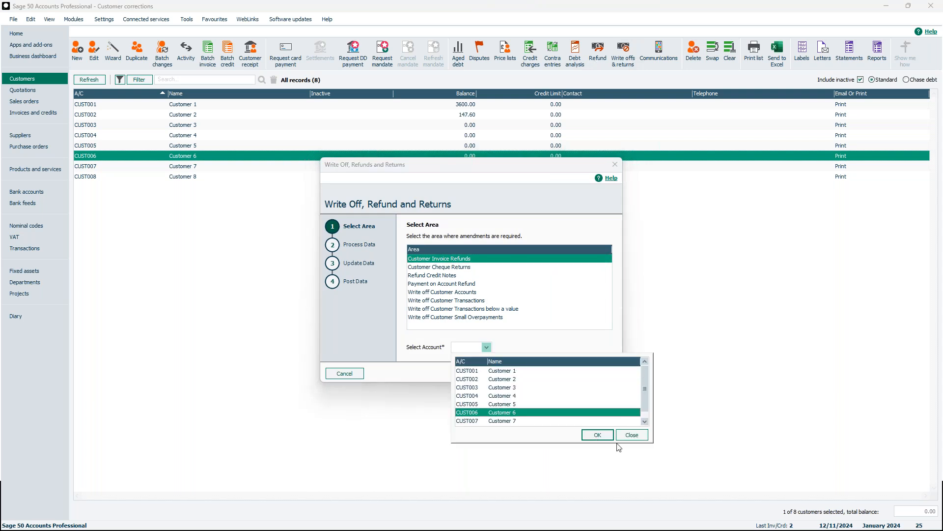
left_click(598, 435)
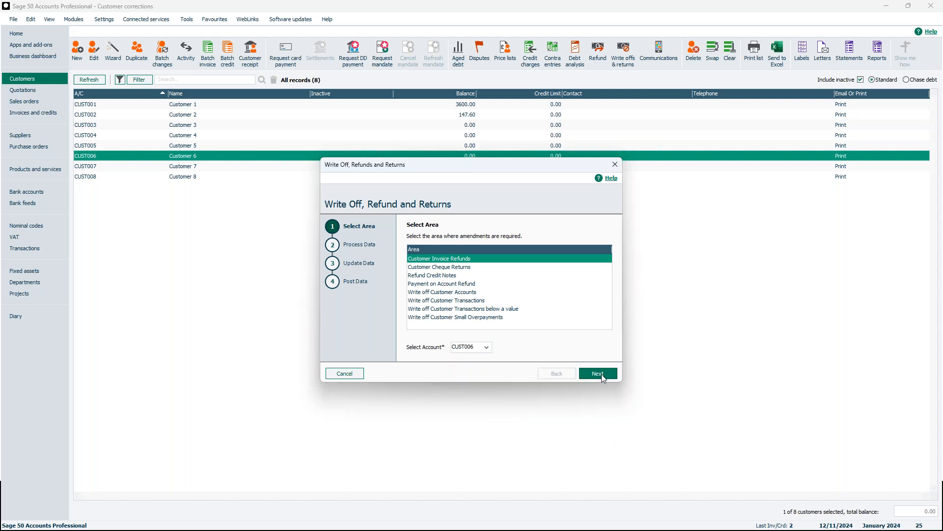
left_click(601, 373)
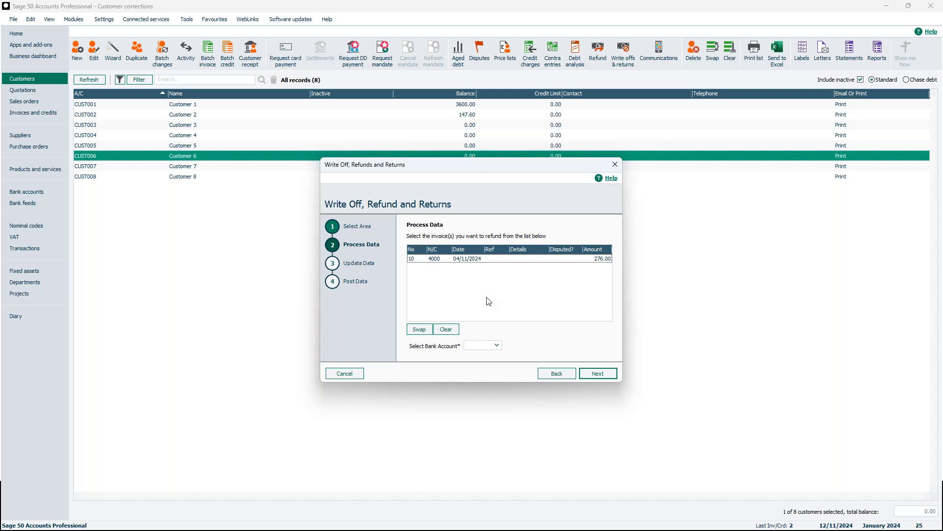
left_click(487, 260)
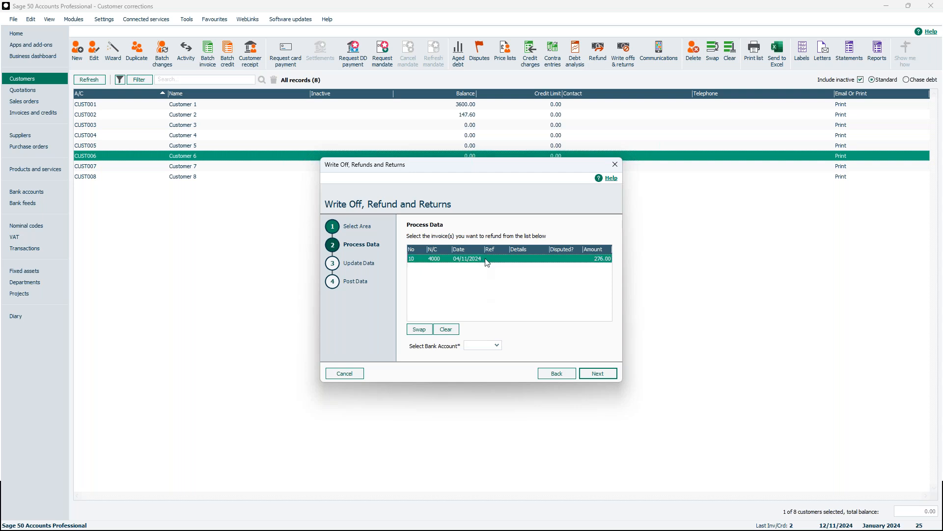
left_click(497, 345)
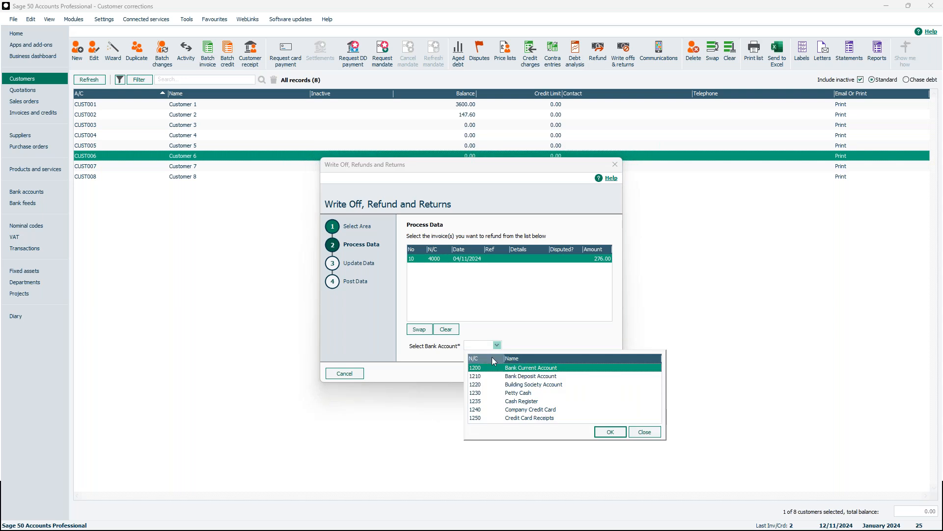
left_click(605, 432)
left_click(586, 375)
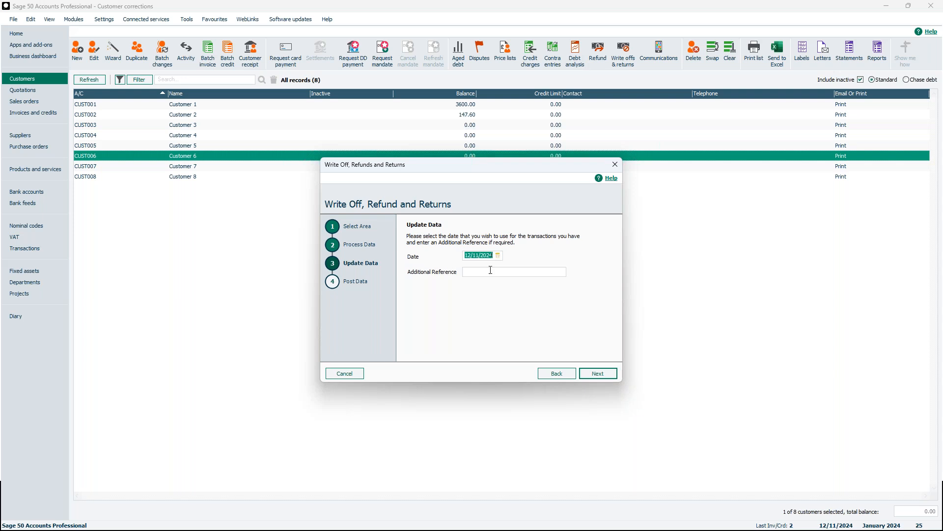
left_click(600, 374)
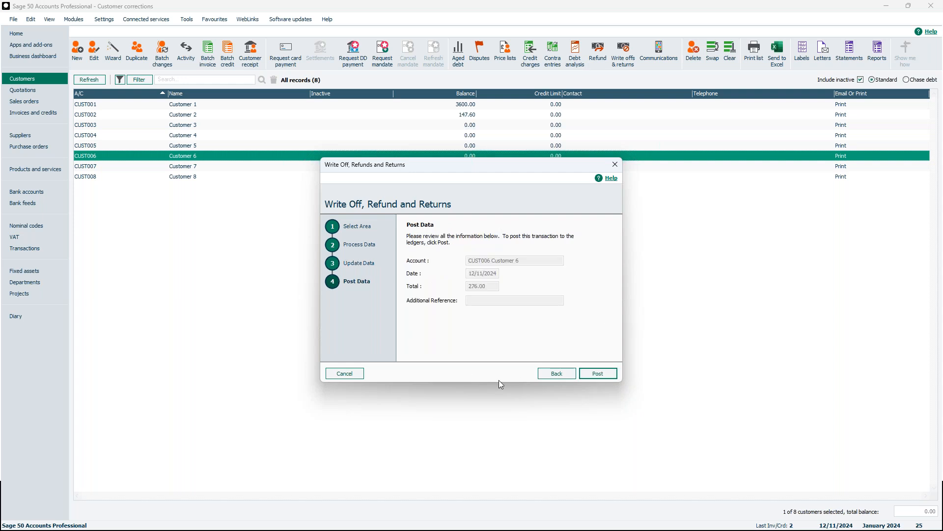
left_click(597, 373)
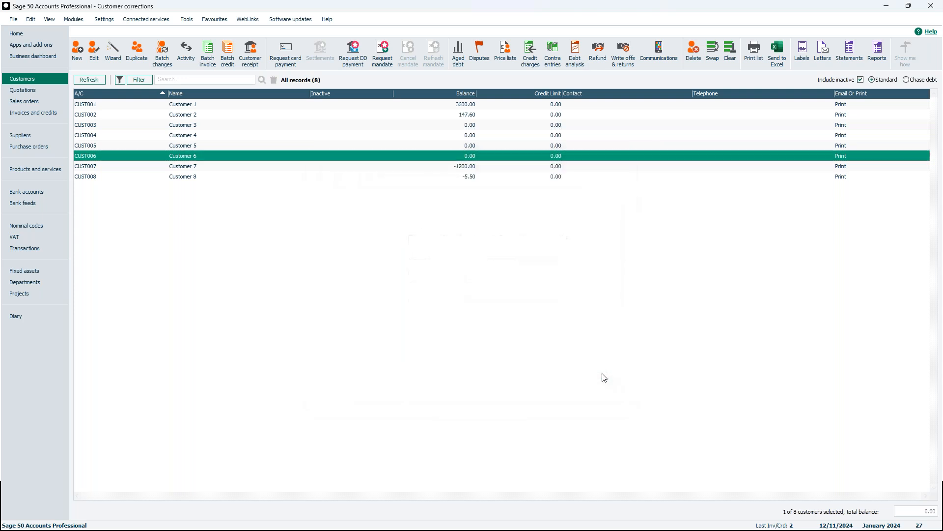
Examine CUST006's refund credit 26 and payment 27 in the transactions list, and return to the customers list
left_click(26, 250)
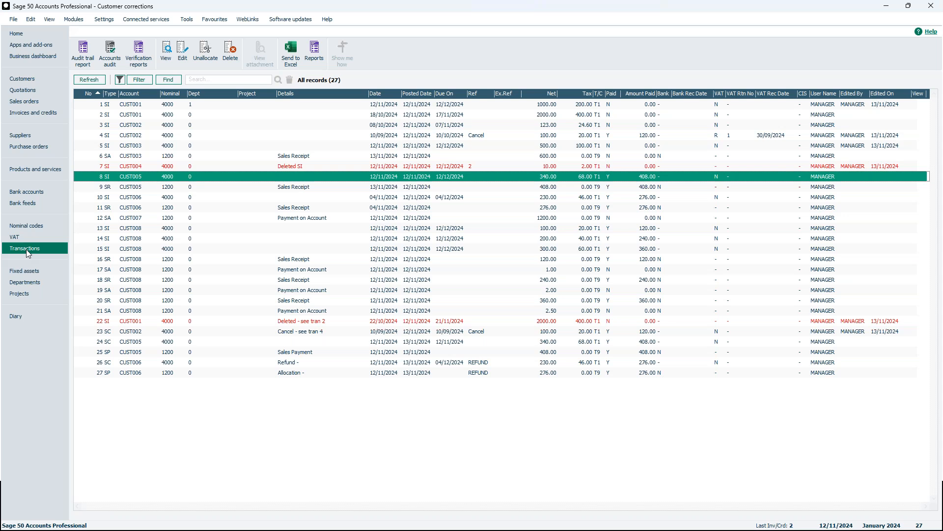
left_click(109, 364)
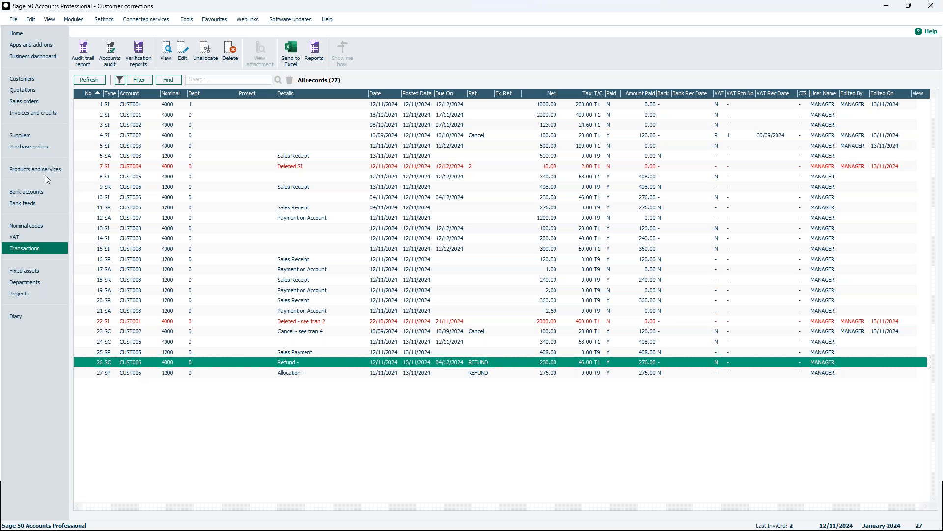
left_click(23, 79)
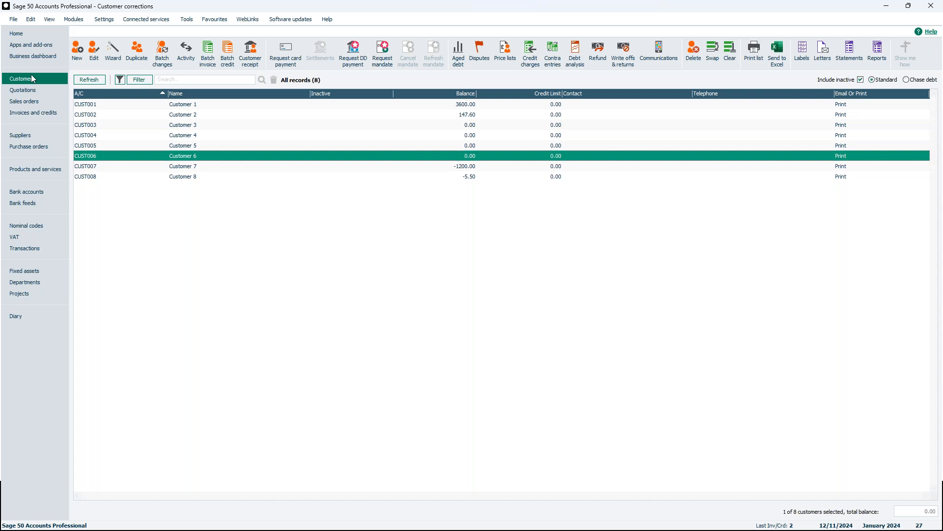
Examine the payment on account in the activity of the CUST007 customer record and close the record
left_click(393, 165)
left_click(393, 165)
left_click(395, 166)
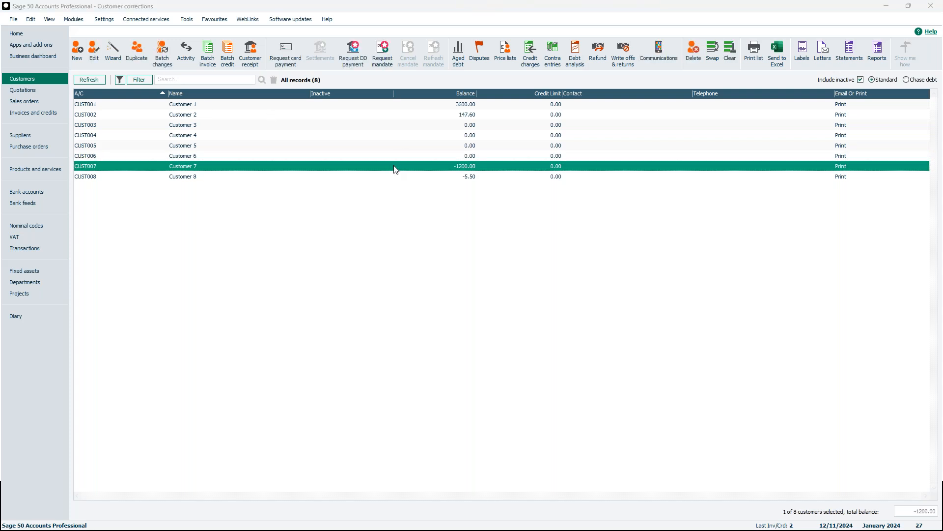
double_click(394, 166)
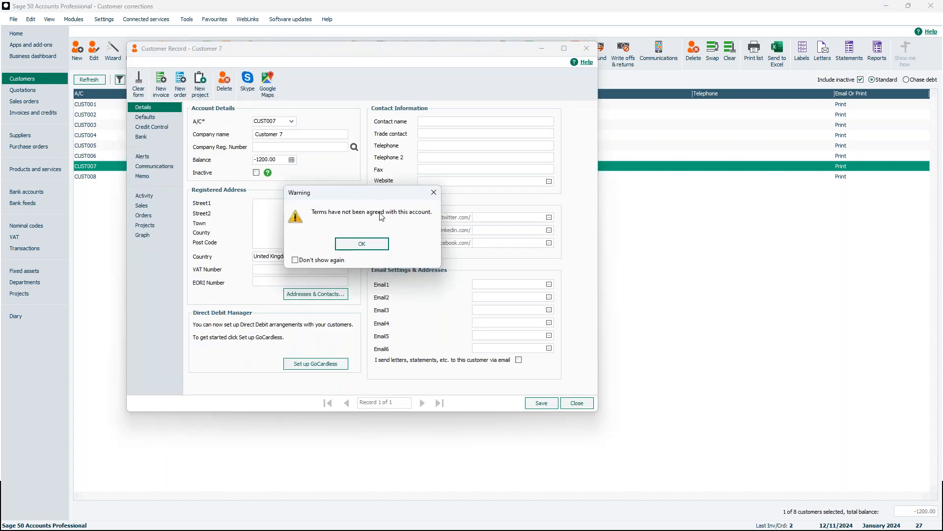
left_click(362, 243)
left_click(165, 196)
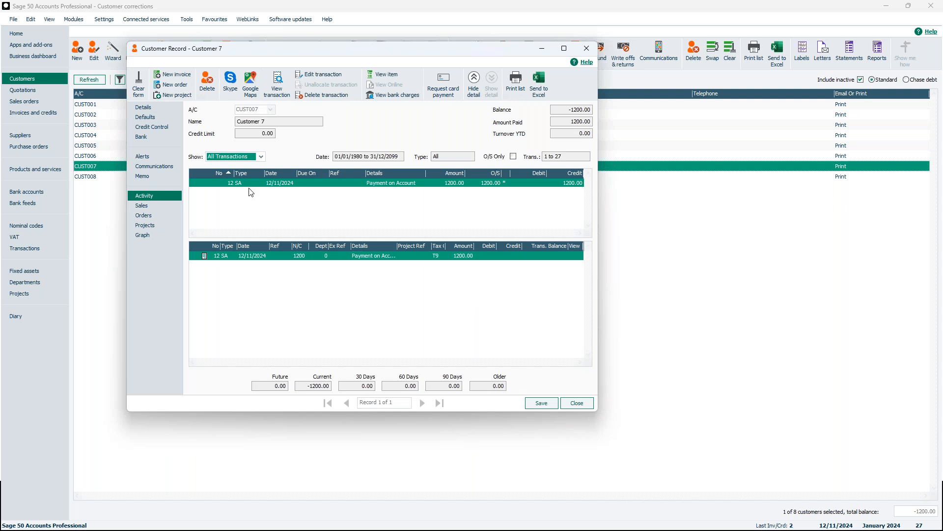
left_click(587, 51)
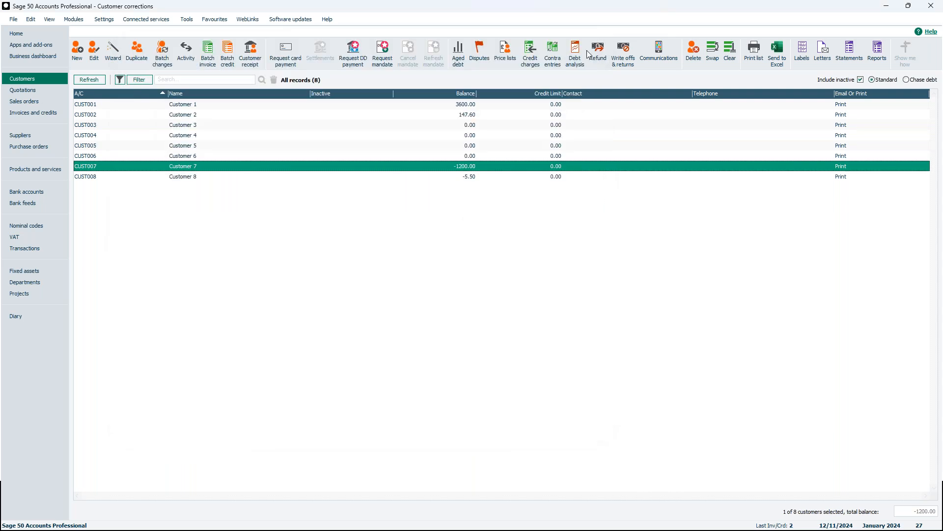
Post a Payment on Account Refund for CUST007's payment 12 from bank account 1200, dated 12/11/2024, with the write-off and refund wizard
left_click(624, 51)
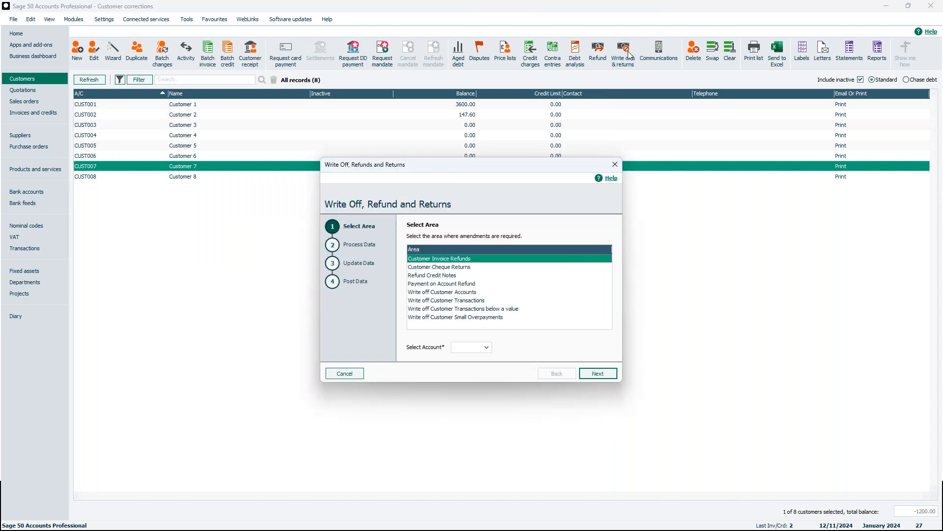
left_click(433, 285)
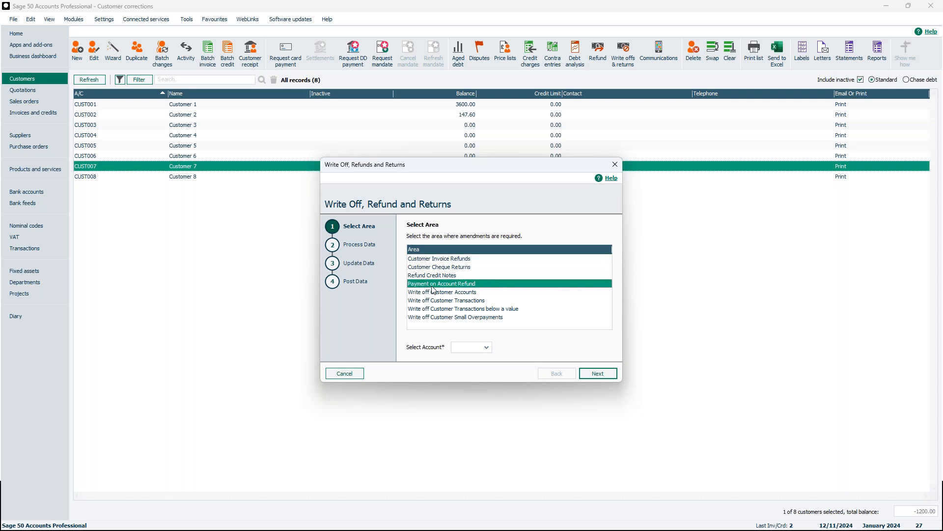
left_click(487, 347)
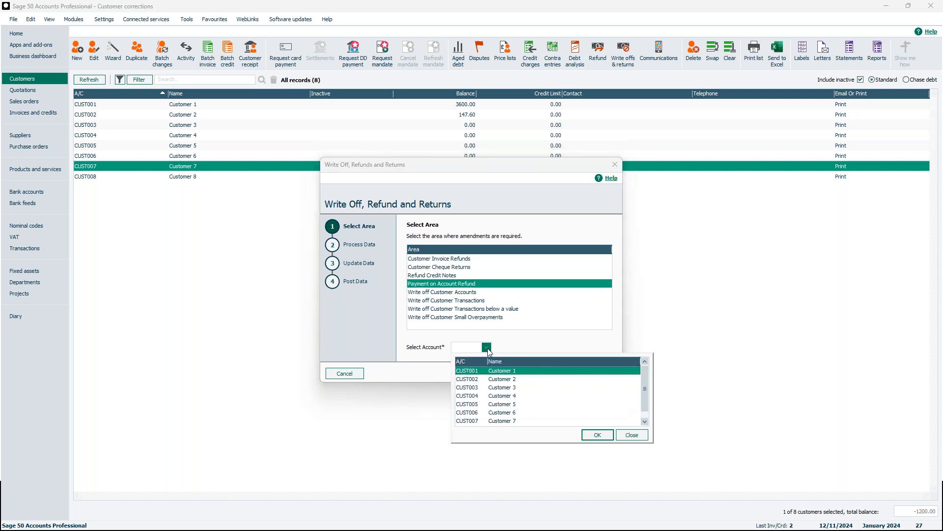
left_click(502, 420)
left_click(597, 434)
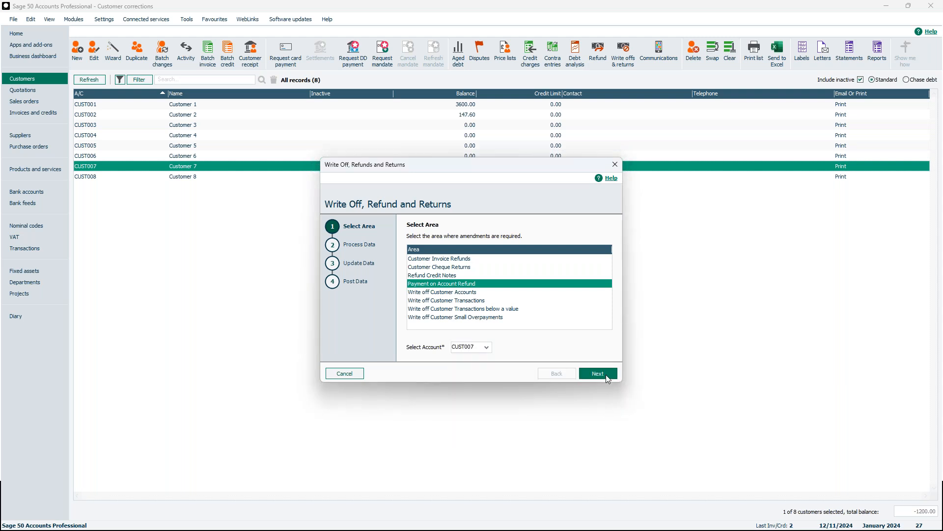
left_click(606, 375)
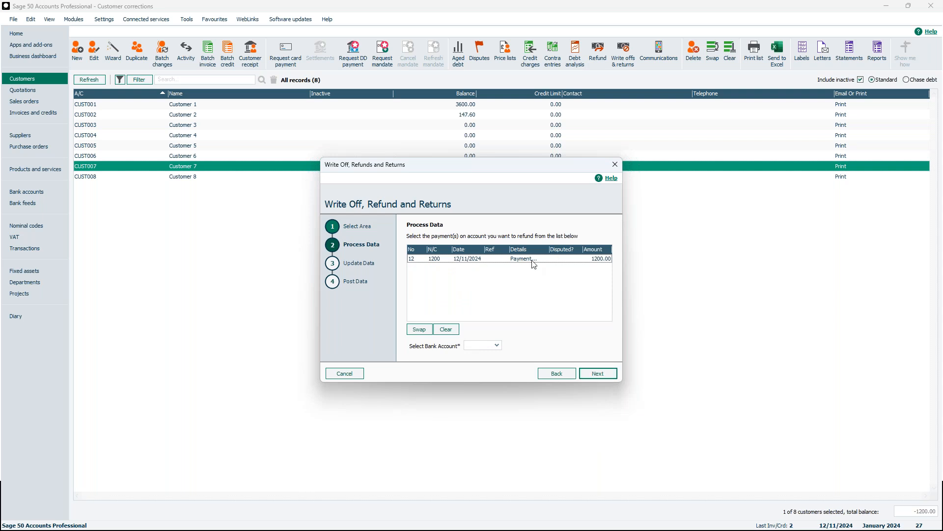
left_click(484, 259)
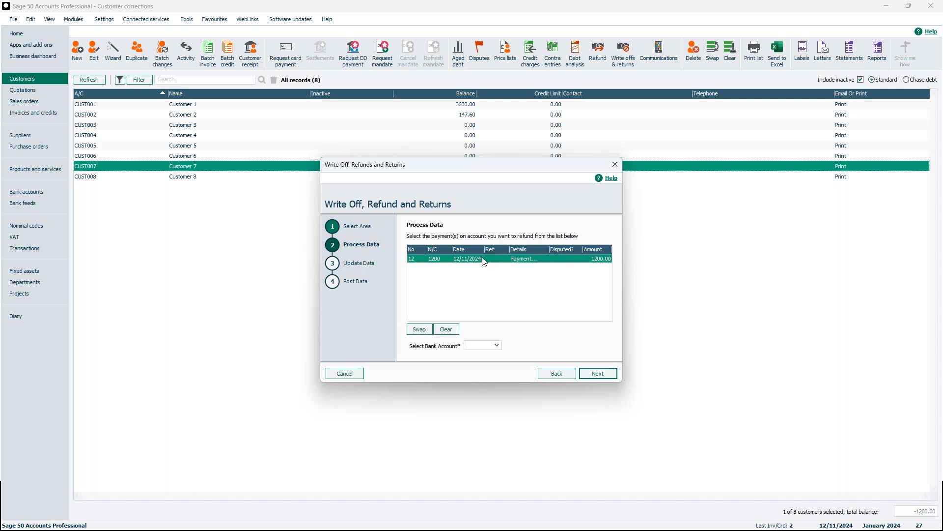
left_click(497, 345)
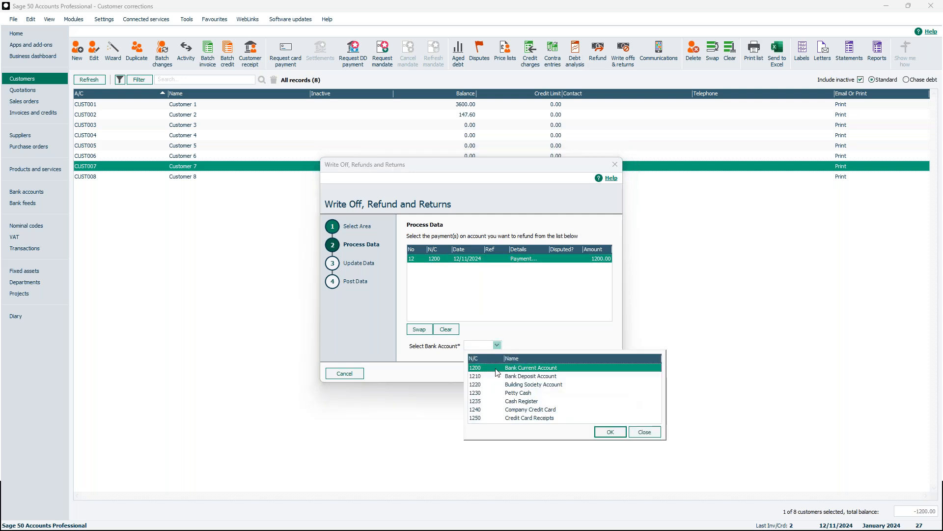
left_click(609, 432)
left_click(597, 373)
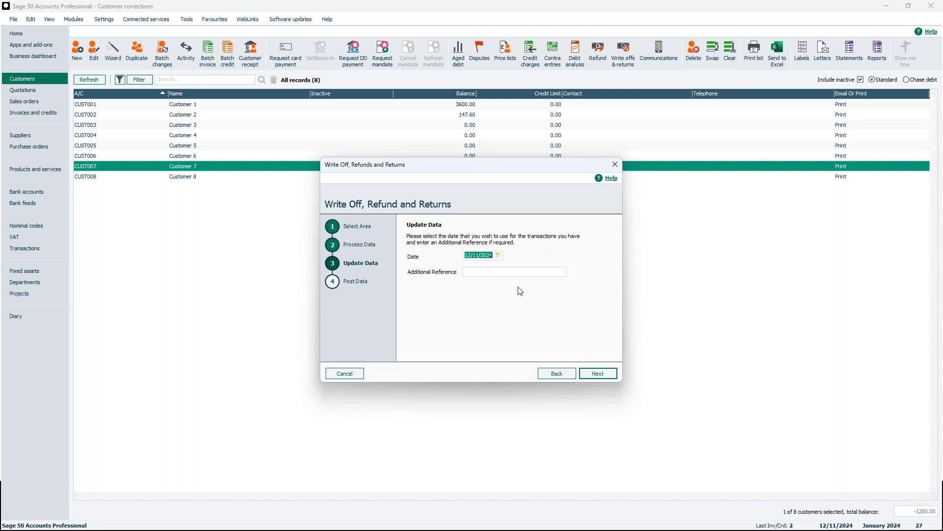
left_click(607, 375)
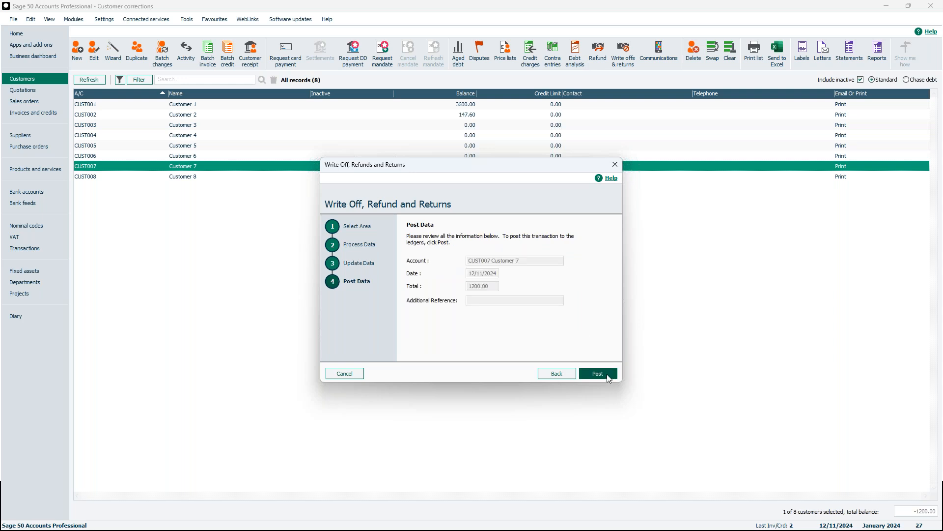
left_click(607, 374)
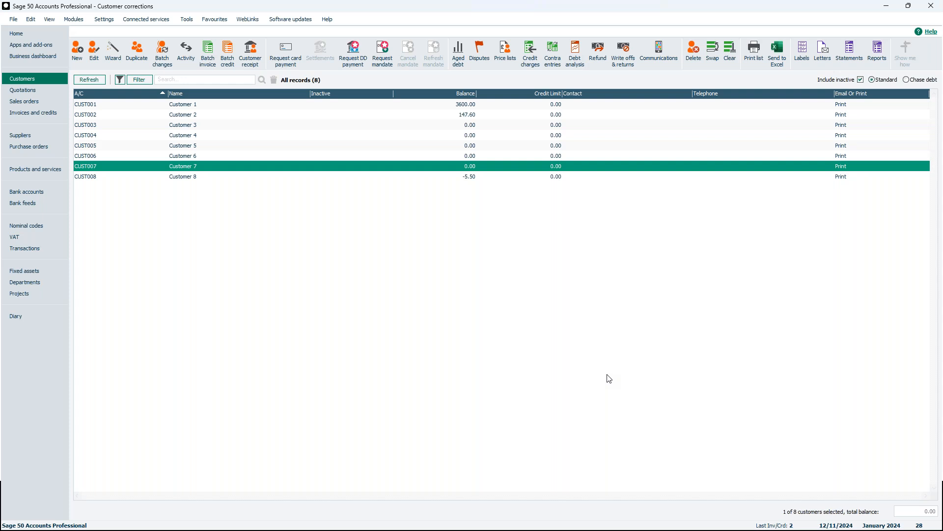
Examine CUST007's refund payment 28 in the transactions list and return to the customers list
left_click(43, 250)
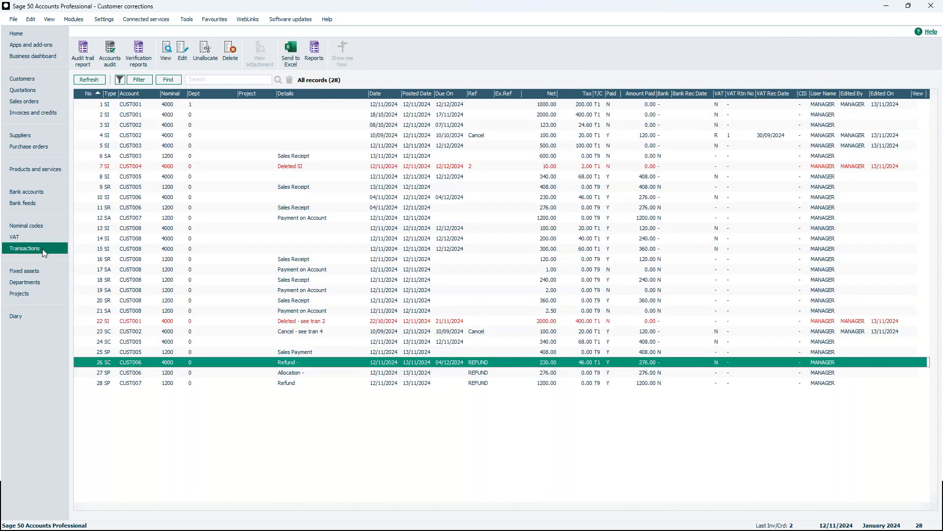
left_click(293, 385)
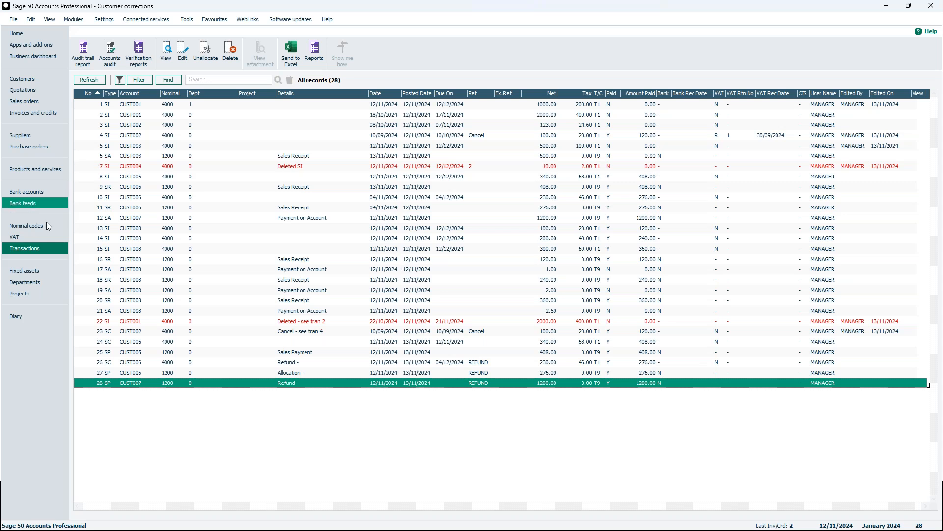
left_click(40, 80)
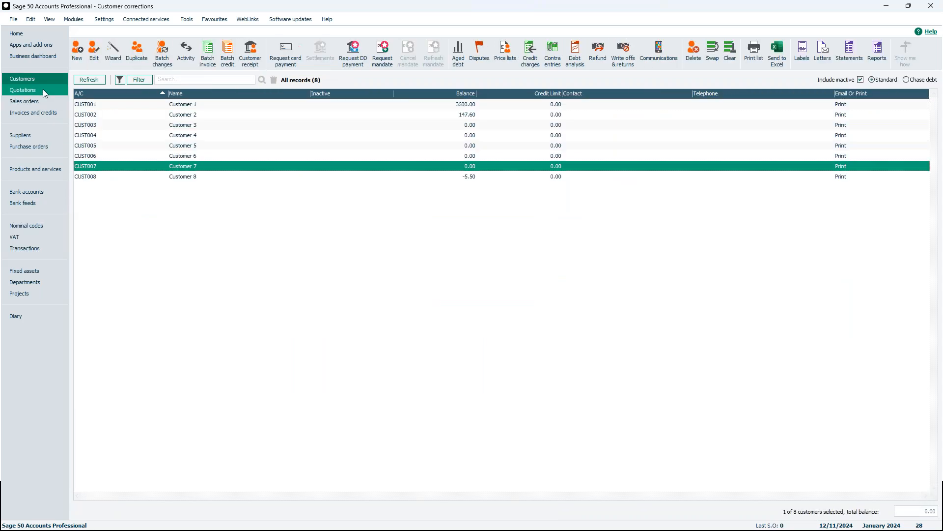
left_click(624, 54)
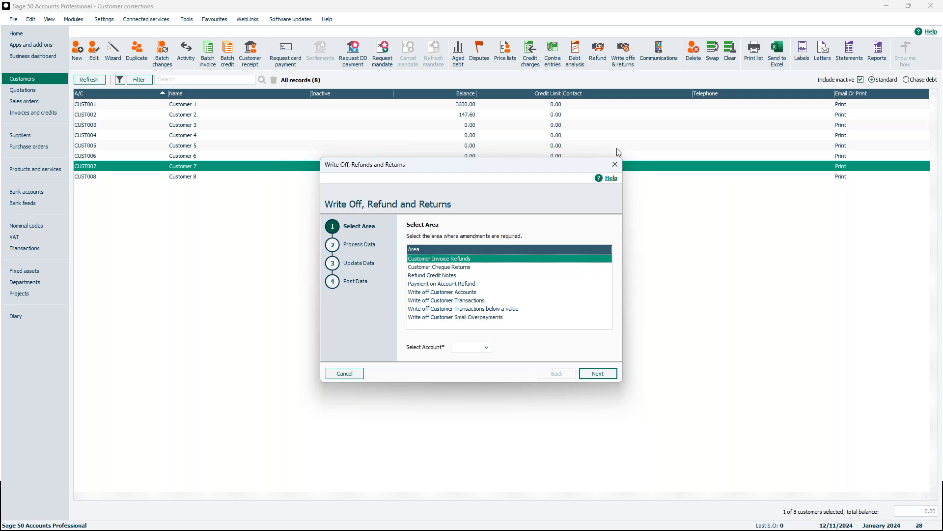
left_click(614, 171)
left_click(510, 297)
left_click(614, 164)
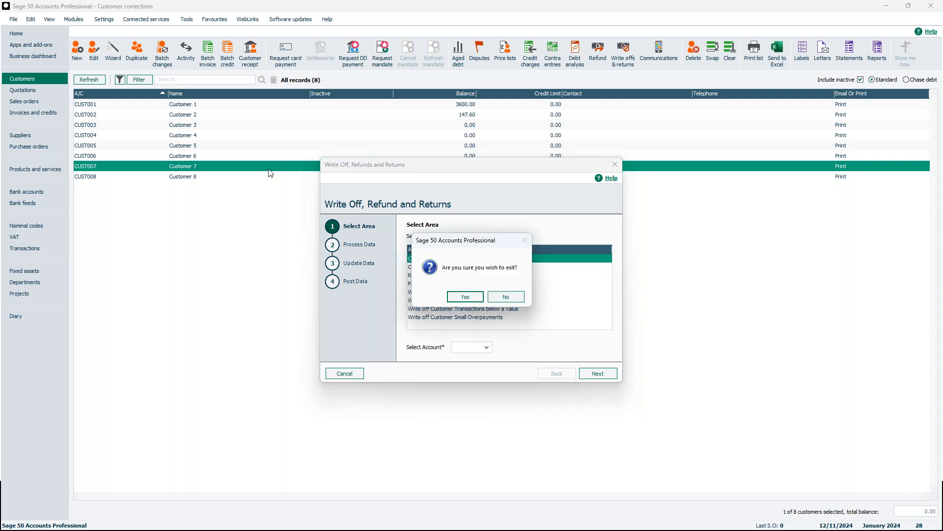
left_click(465, 296)
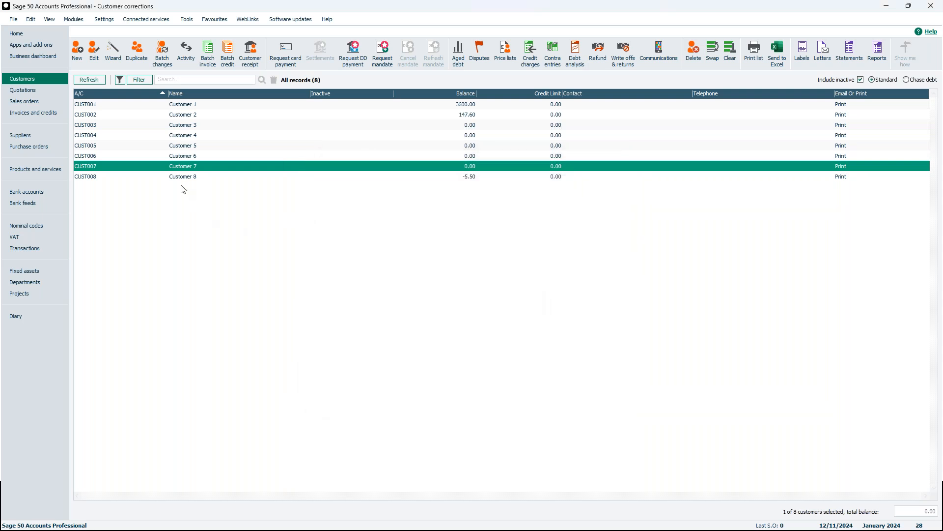
Examine the receipts and payments on account in the activity of the CUST008 customer record and close the record
left_click(194, 182)
double_click(194, 181)
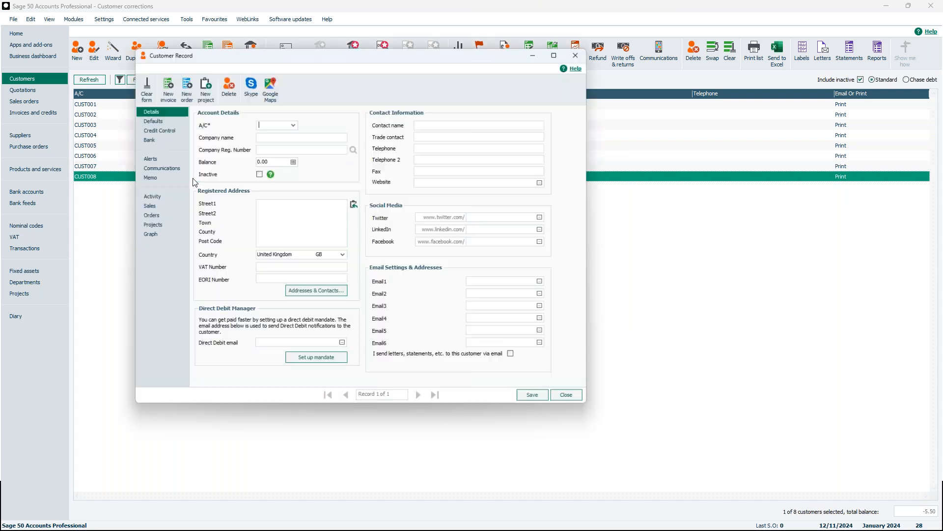
left_click(363, 245)
left_click(153, 195)
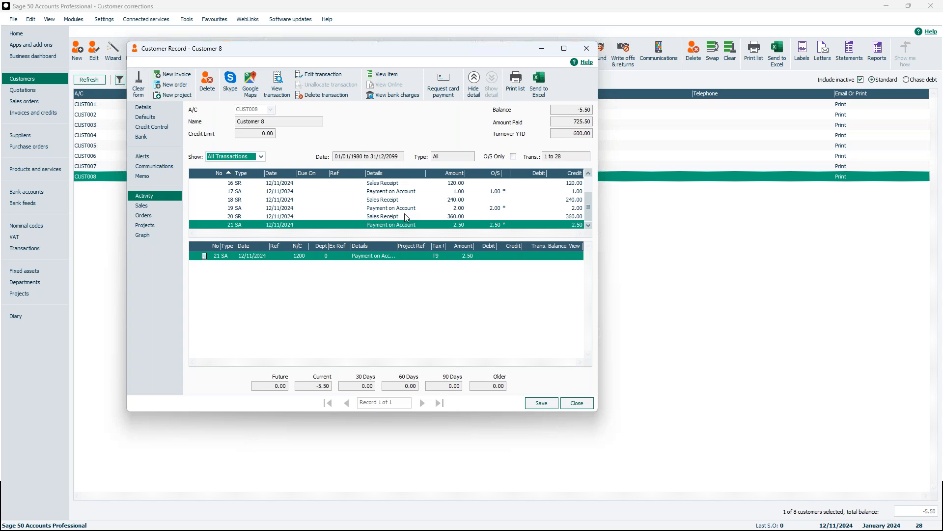
left_click(587, 48)
Start a Write off Customer Small Overpayments run with a value of 5.00 in the write-off and refund wizard
left_click(621, 66)
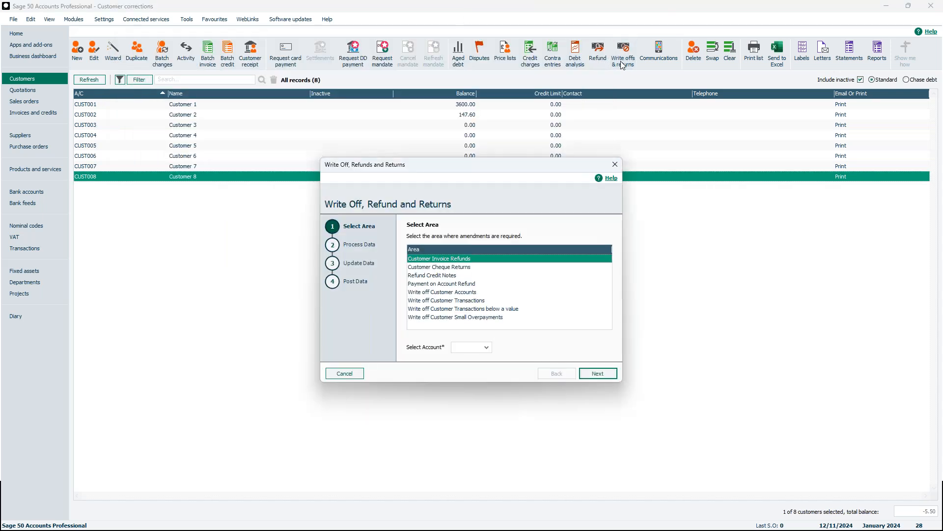
left_click(485, 316)
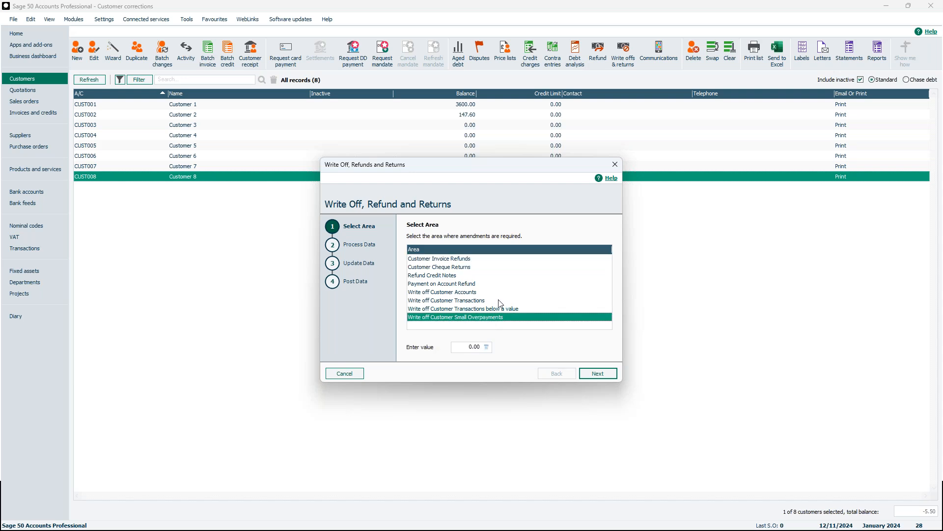
left_click(465, 346)
left_click_drag(469, 346, 425, 344)
type("5.00")
left_click(610, 376)
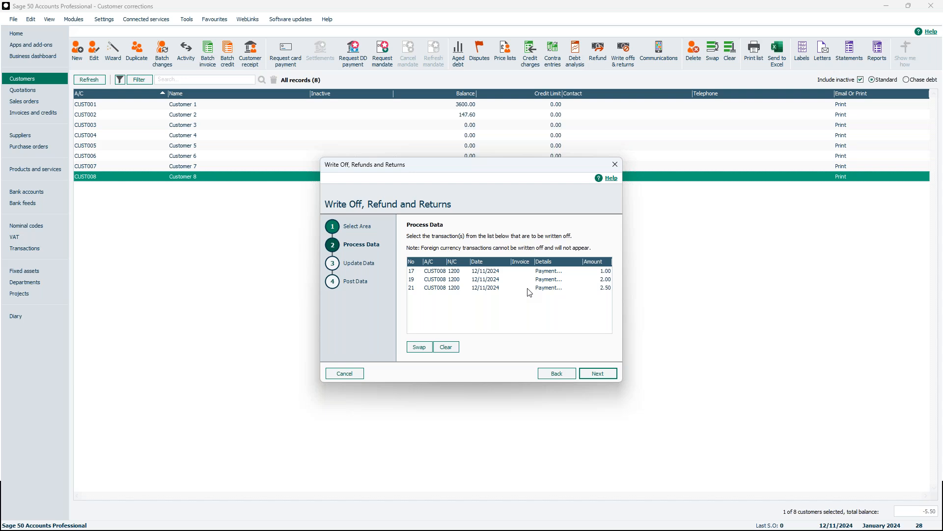
Look at the wizard's other customer transaction write-off areas and return to the small overpayments transaction list
left_click(542, 378)
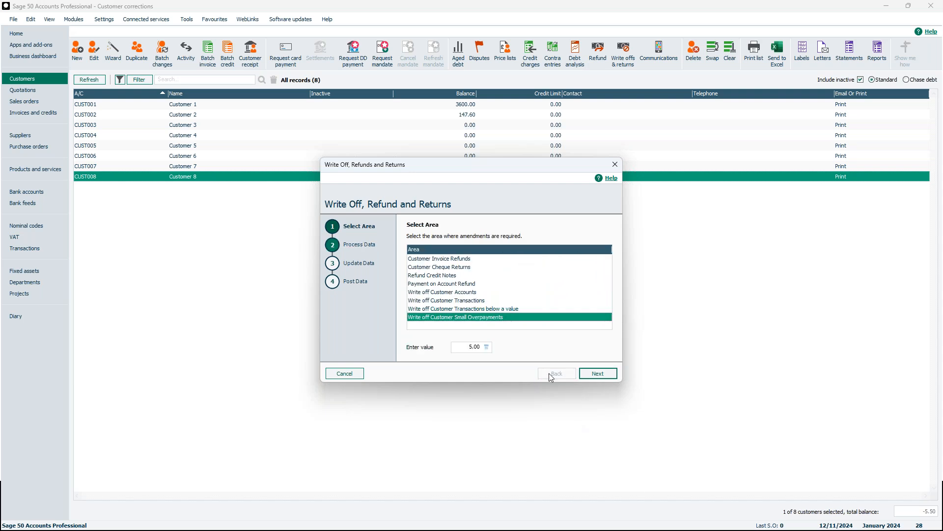
left_click(499, 308)
left_click(481, 301)
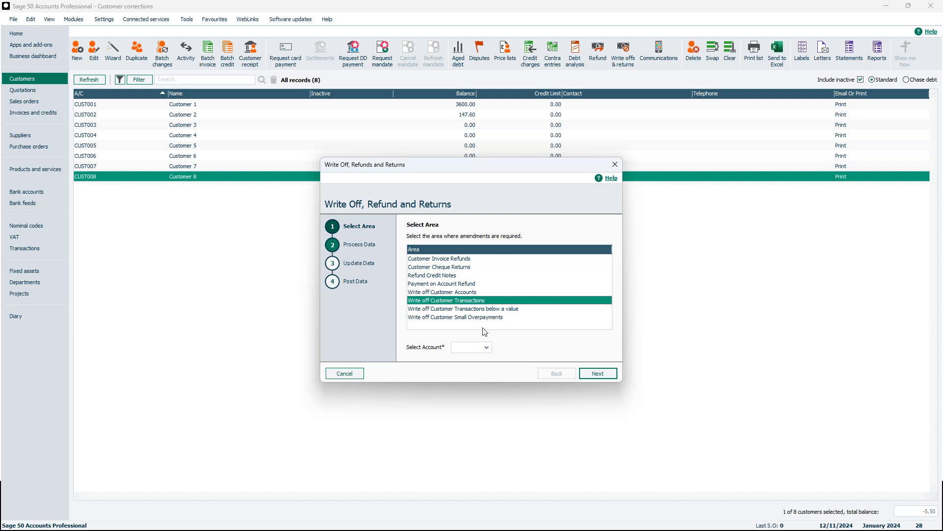
left_click(475, 318)
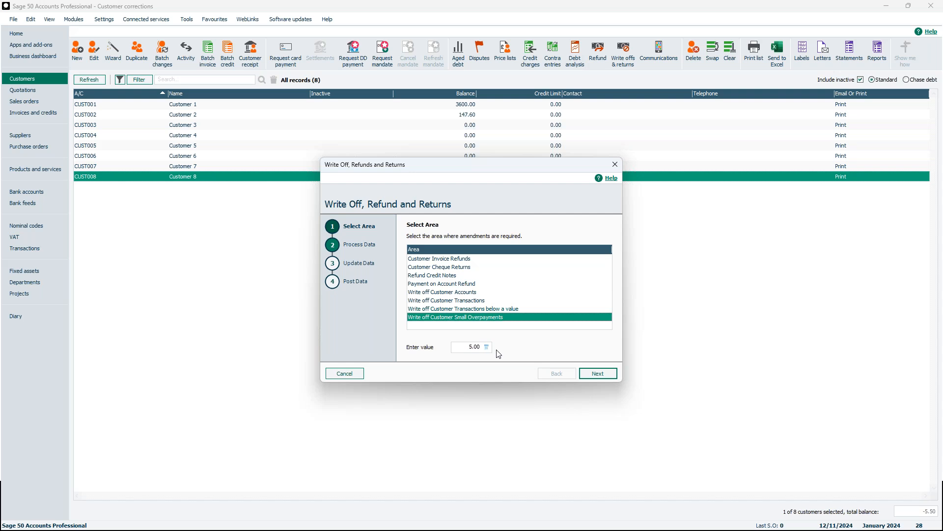
left_click(608, 377)
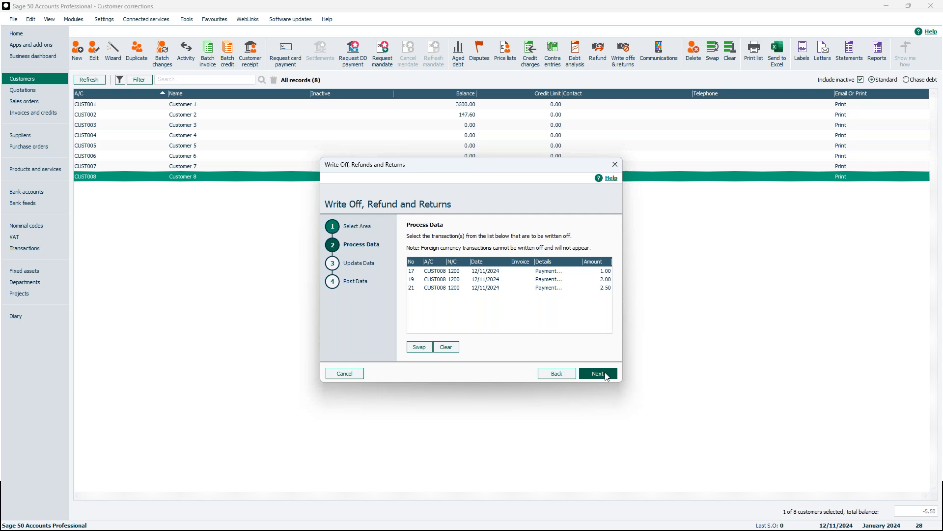
Choose CUST008's payments on account 17, 19 and 21 as the transactions for the write-off
left_click(588, 272)
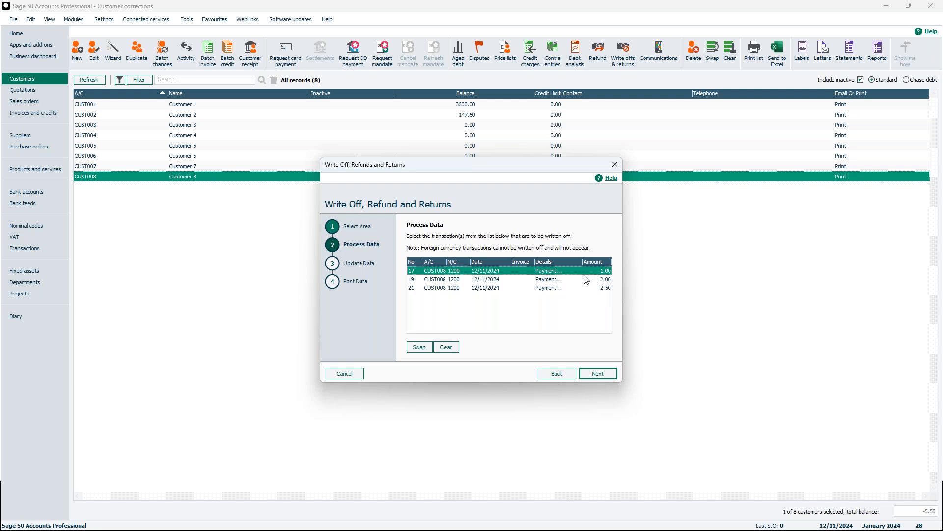
left_click(589, 278)
left_click(590, 289)
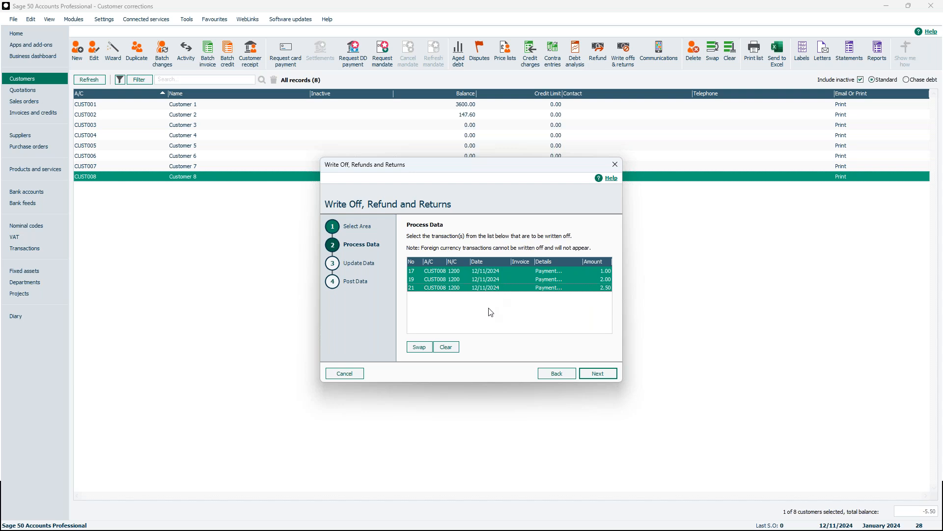
left_click(570, 278)
left_click(570, 278)
left_click(603, 374)
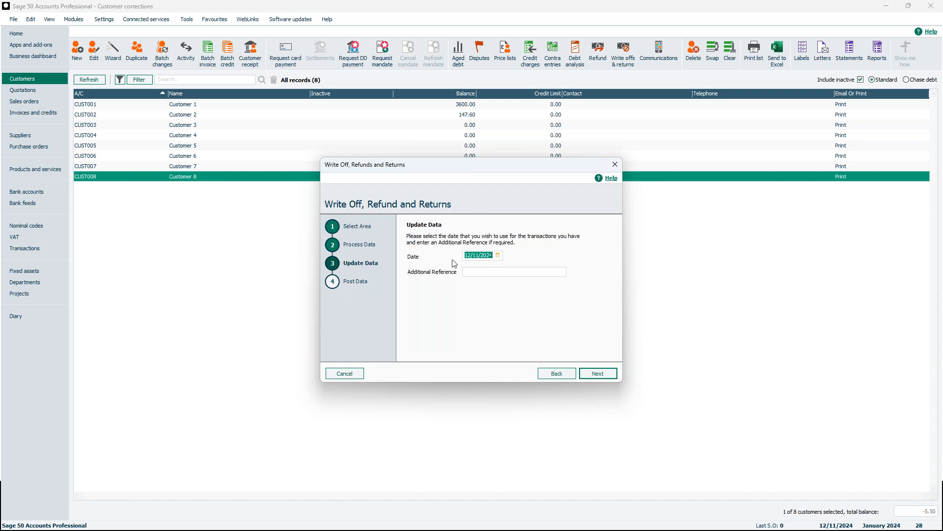
Post the small overpayments write-off dated 12/11/2024 with the additional reference "write off"
left_click(472, 274)
type("write off")
left_click(606, 373)
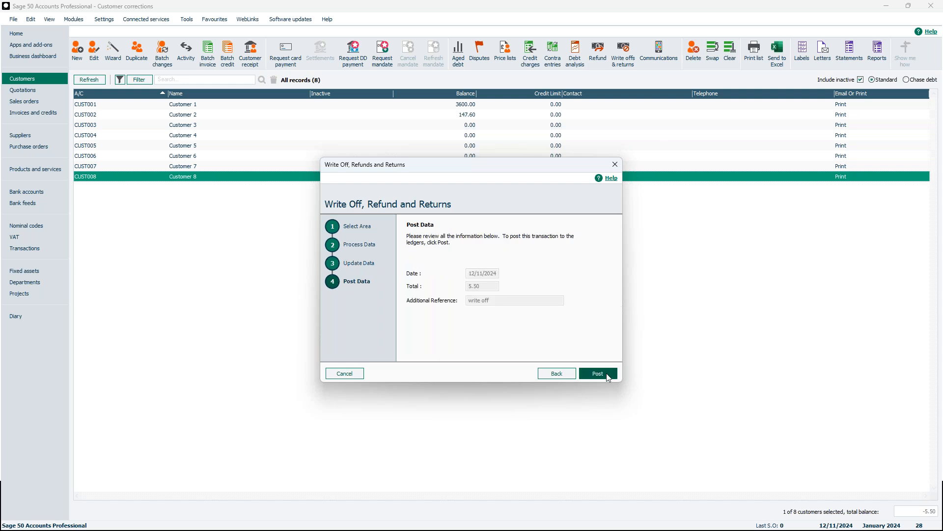
left_click(608, 377)
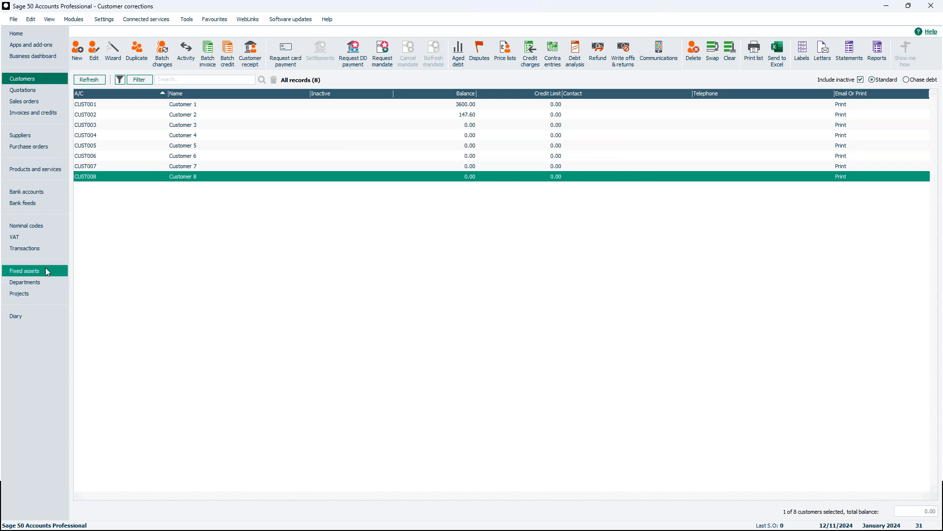
Examine CUST008's bad debt write-off entries in the transactions list and return to the customers list
left_click(46, 250)
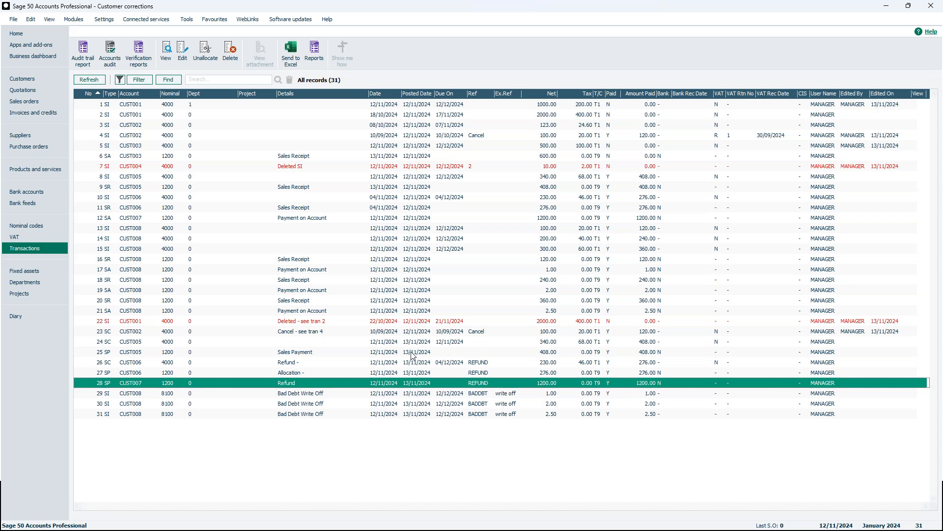
left_click(241, 394)
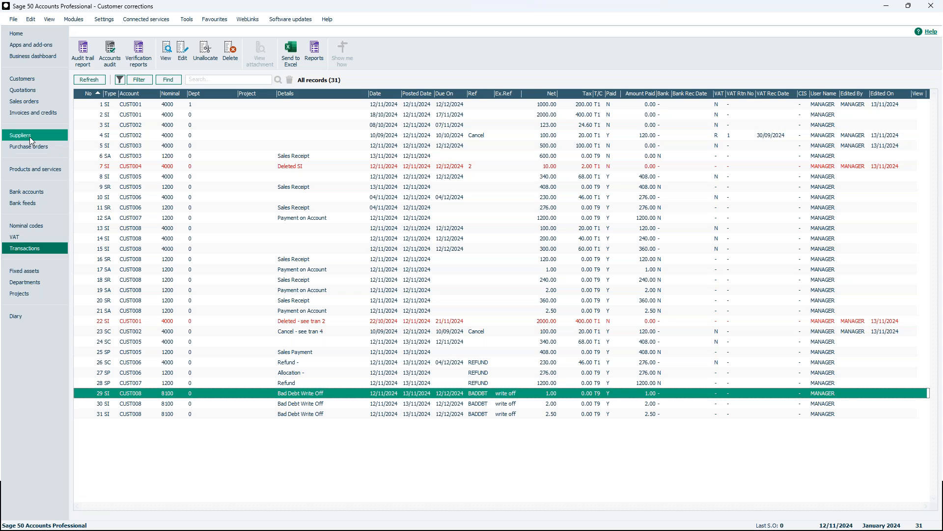
left_click(29, 76)
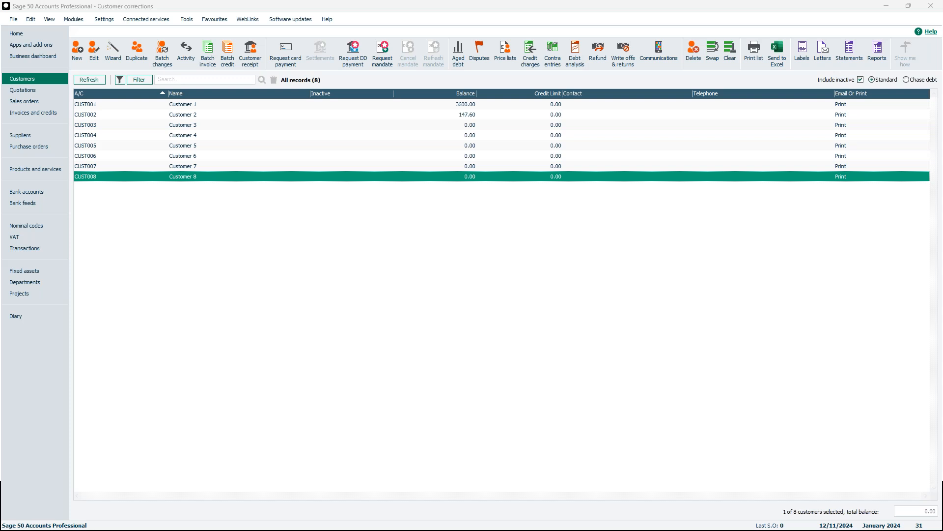
key("alt+Tab")
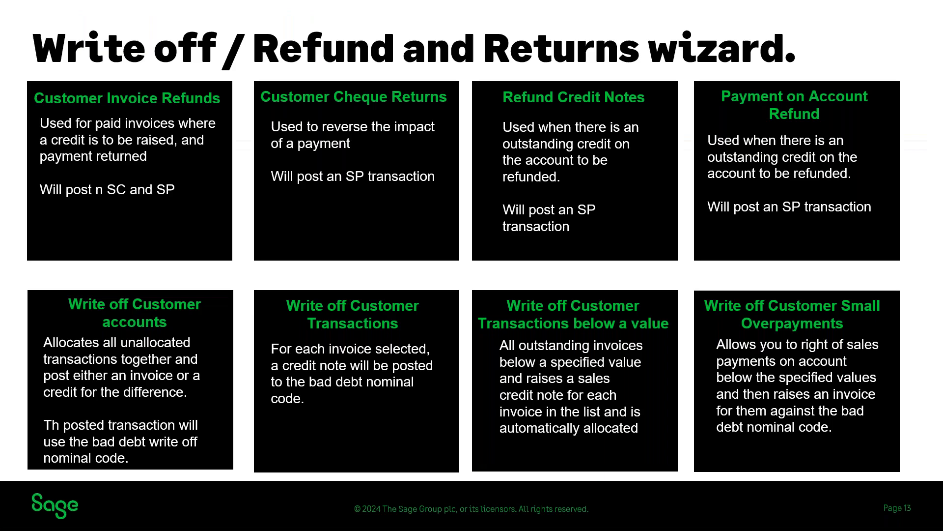
left_click(623, 417)
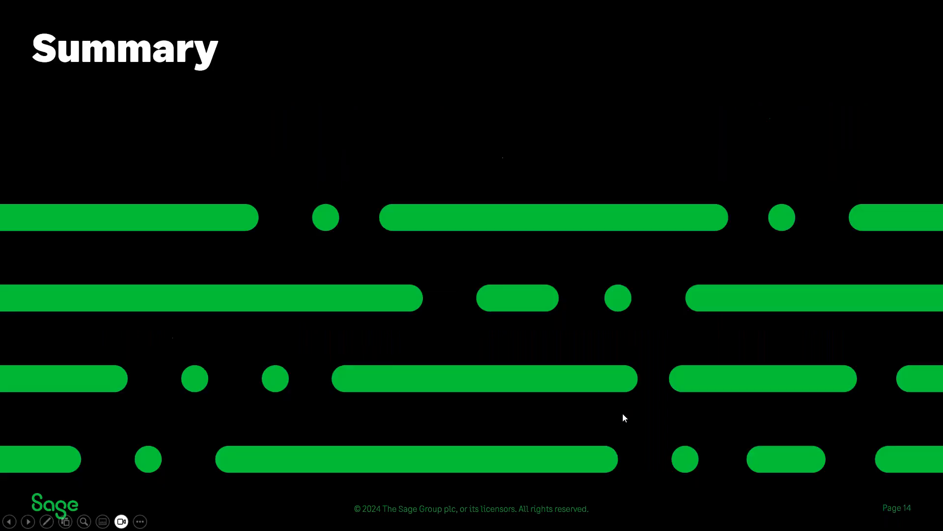
left_click(633, 391)
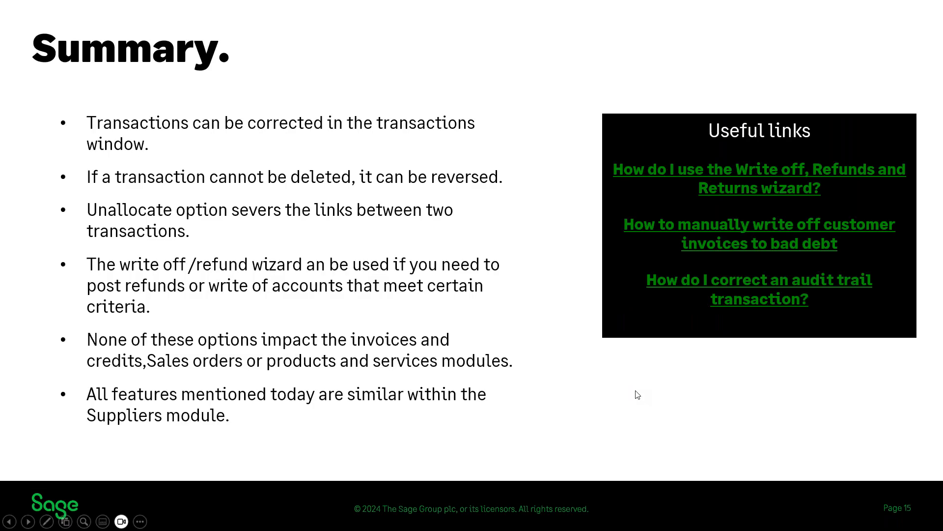
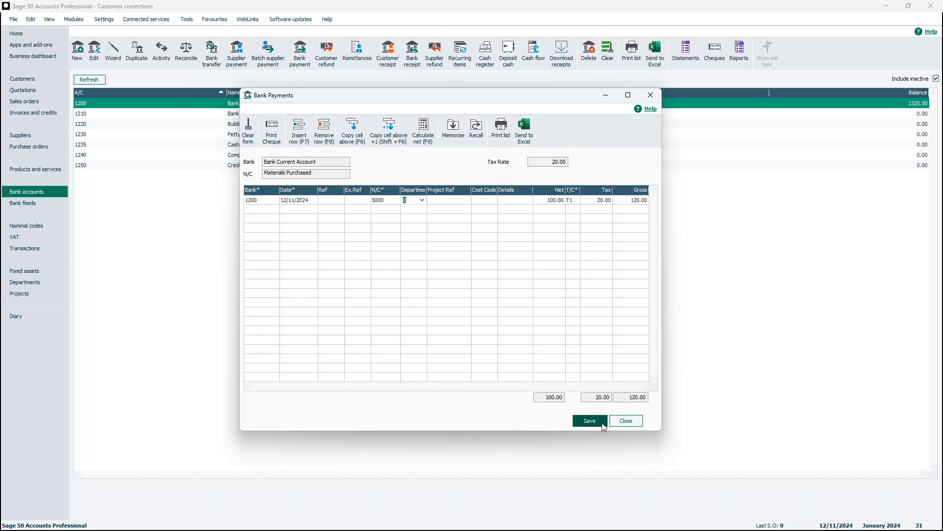
Save the bank payment from account 1200 to nominal code 5000, close the payment form and show the transactions list
left_click(626, 421)
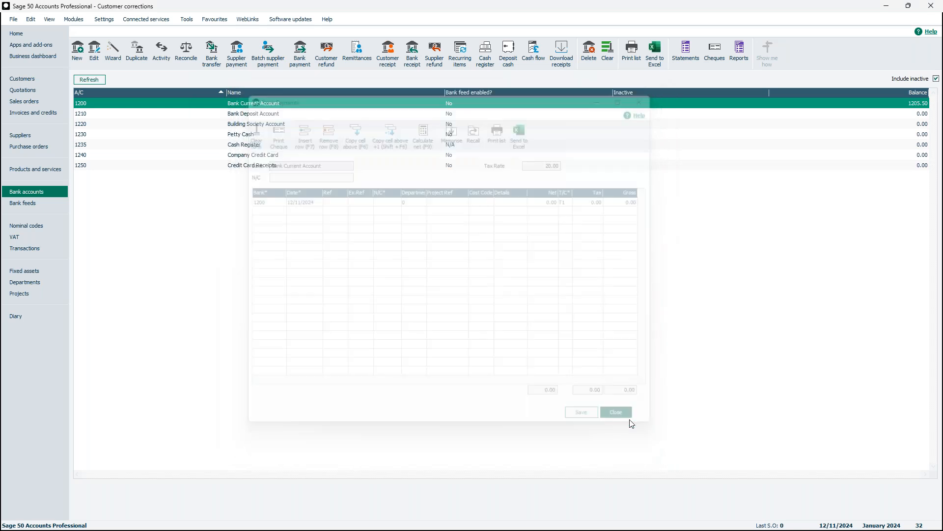
left_click(34, 247)
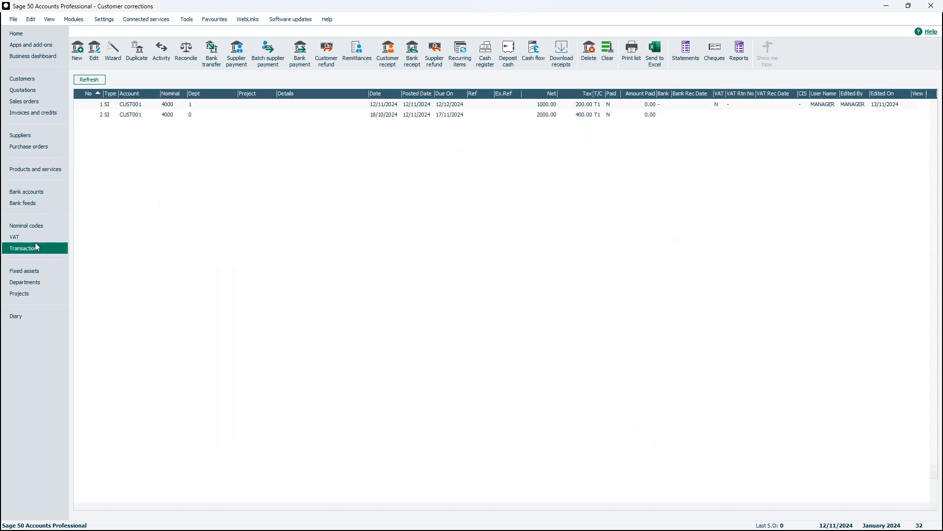
Open bank payment 32 for editing, look at its header and item line details, and close both without changes
left_click(182, 423)
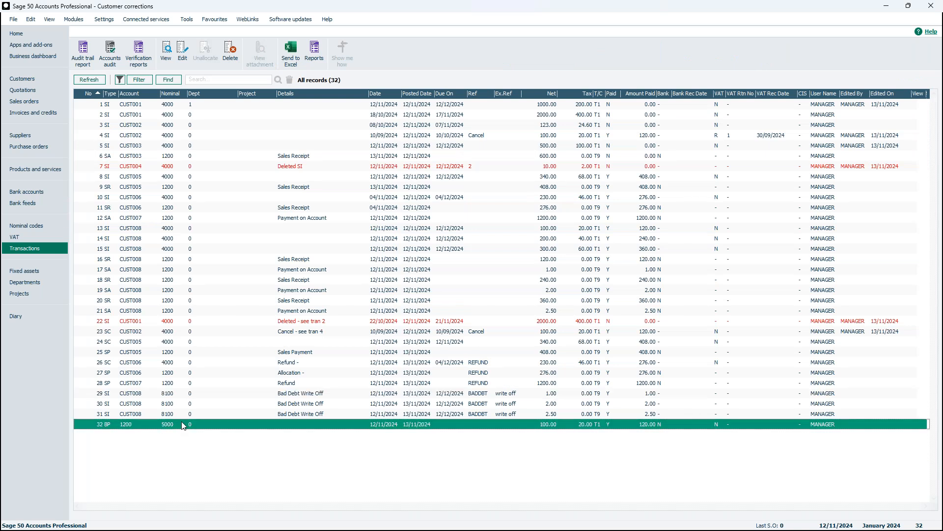
left_click(183, 57)
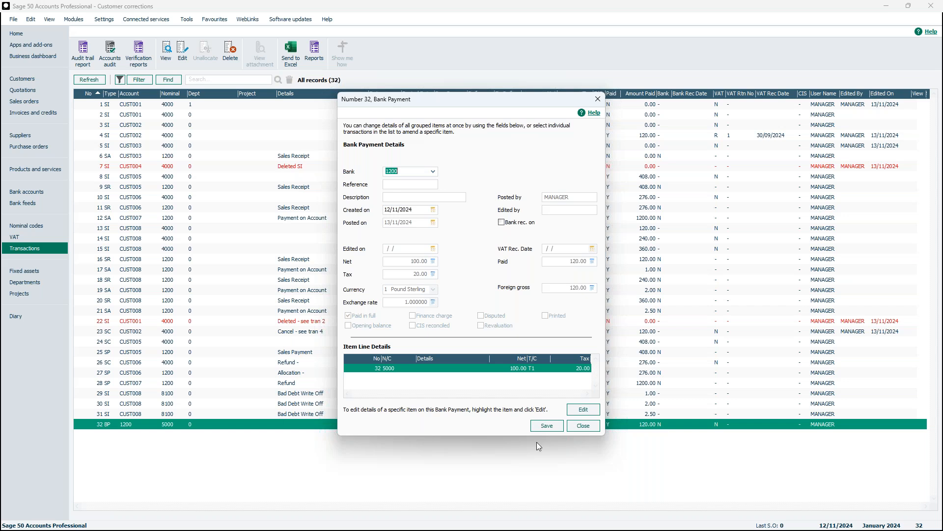
left_click(590, 412)
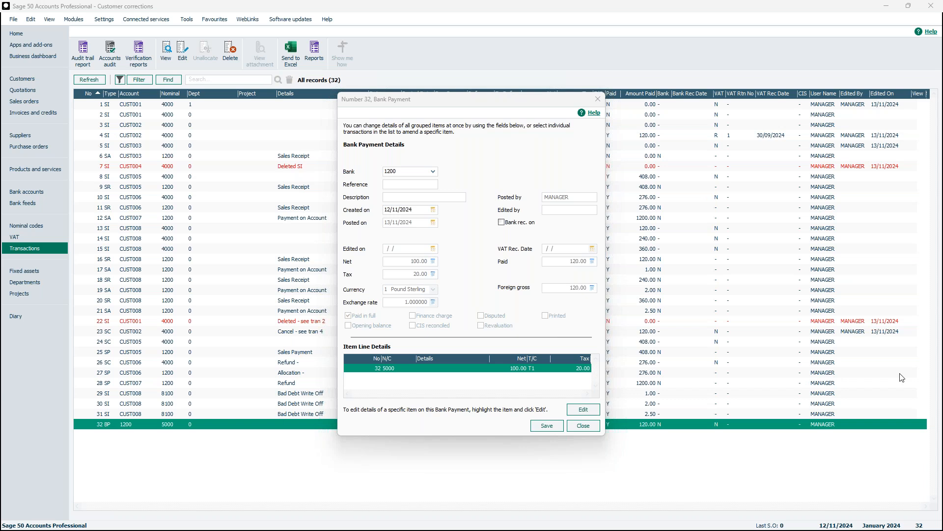
left_click_drag(942, 57, 732, 129)
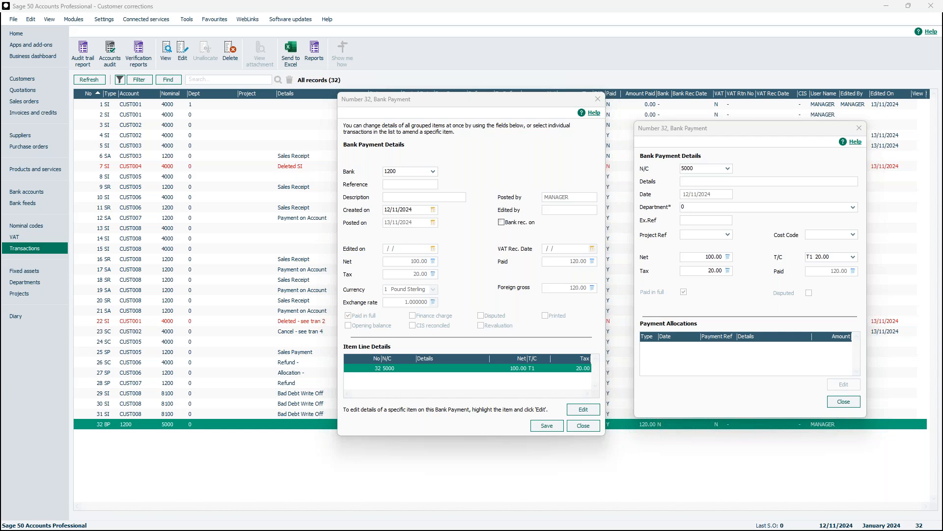
left_click(859, 127)
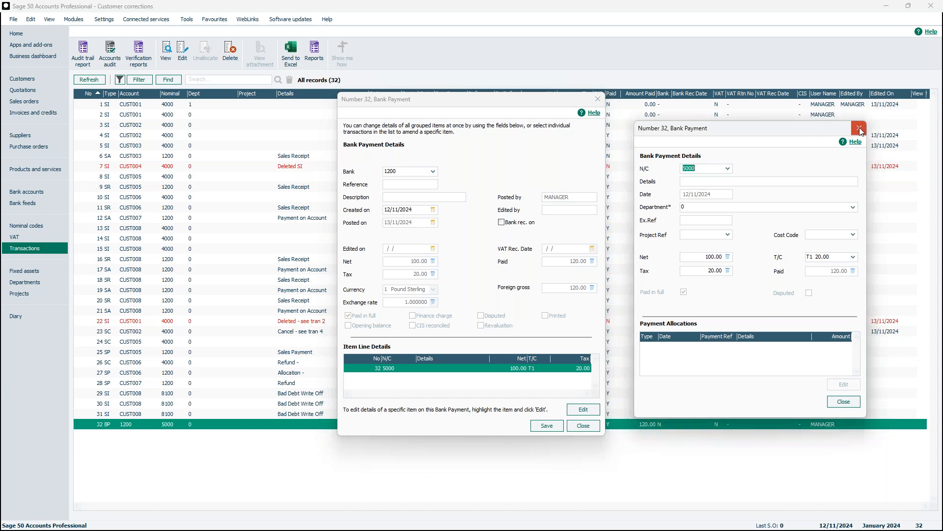
left_click(597, 99)
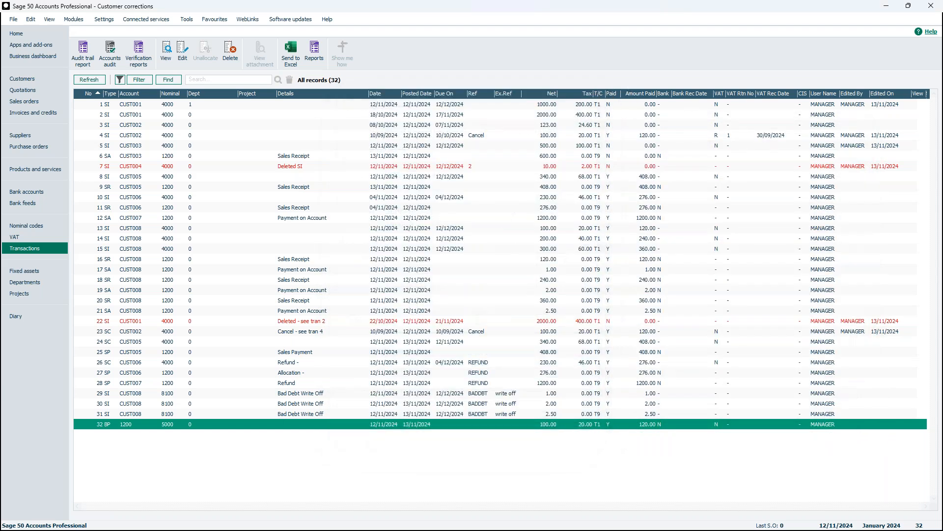
Switch to the browser's Webinars for Sage 50 Accounts page and look through the November and December 2024 corrections sessions
left_click_drag(942, 108, 426, 108)
left_click(790, 113)
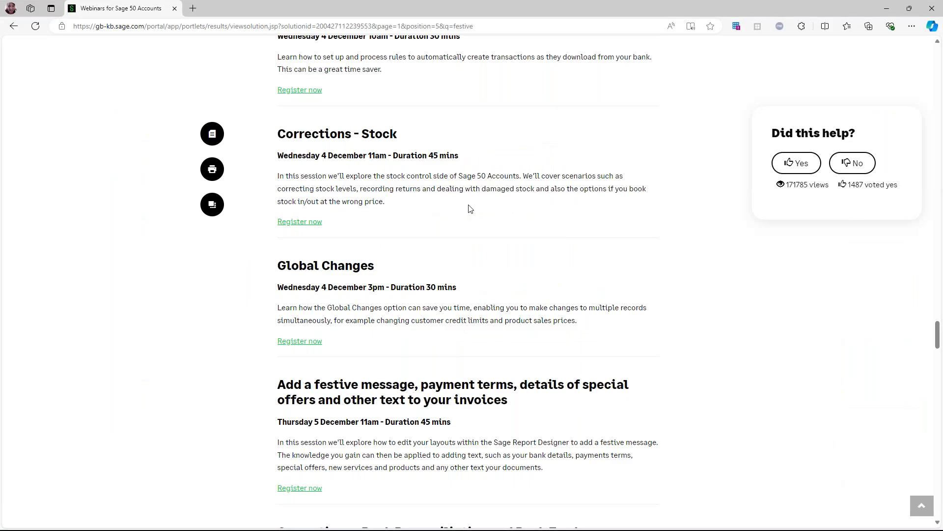
scroll(468, 267, "down", 2)
scroll(470, 267, "up", 2)
scroll(469, 267, "up", 4)
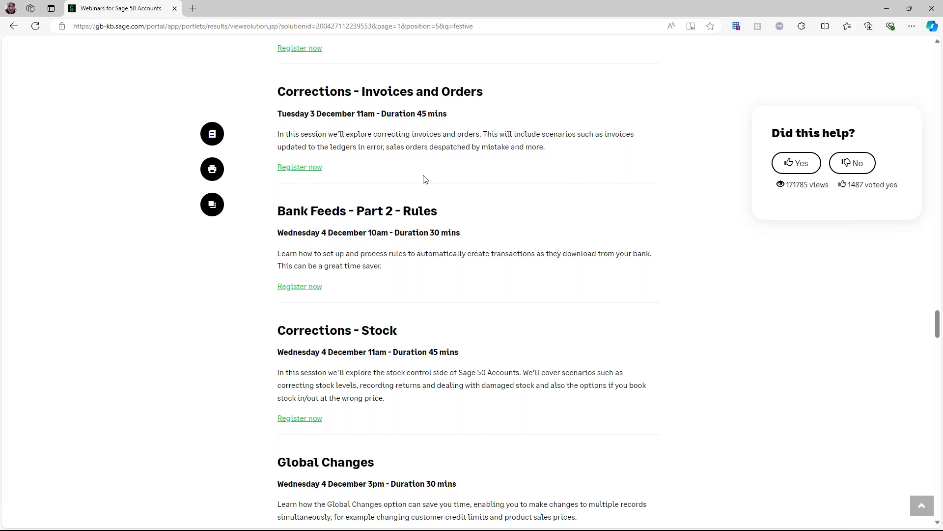
scroll(438, 176, "up", 1)
scroll(439, 179, "up", 8)
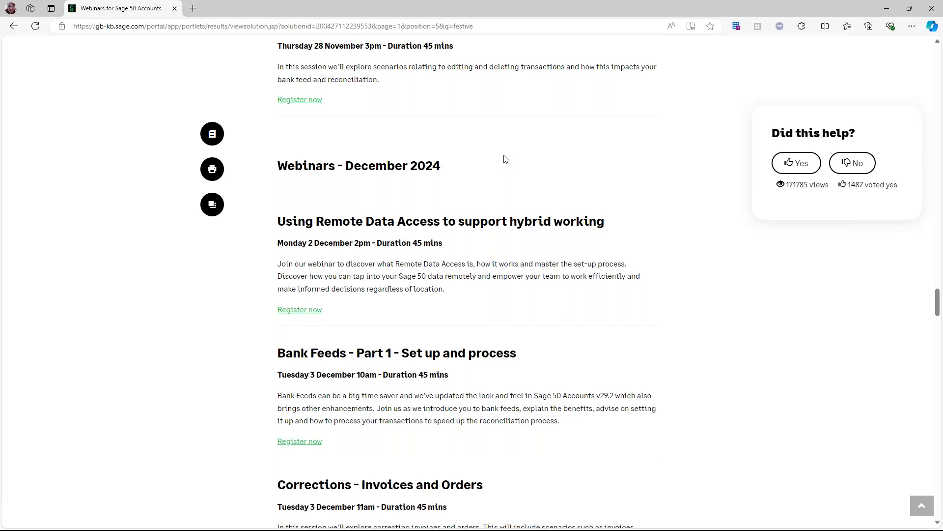
scroll(503, 158, "up", 7)
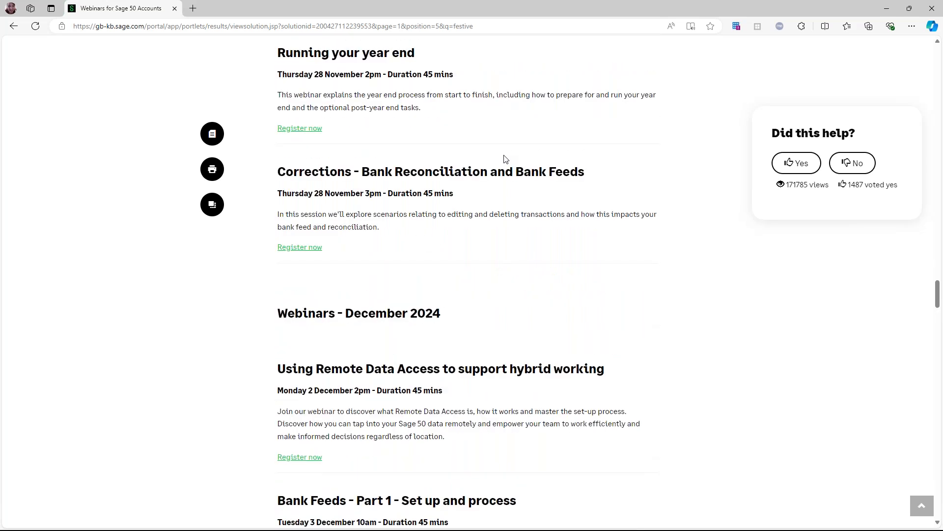
scroll(505, 159, "up", 10)
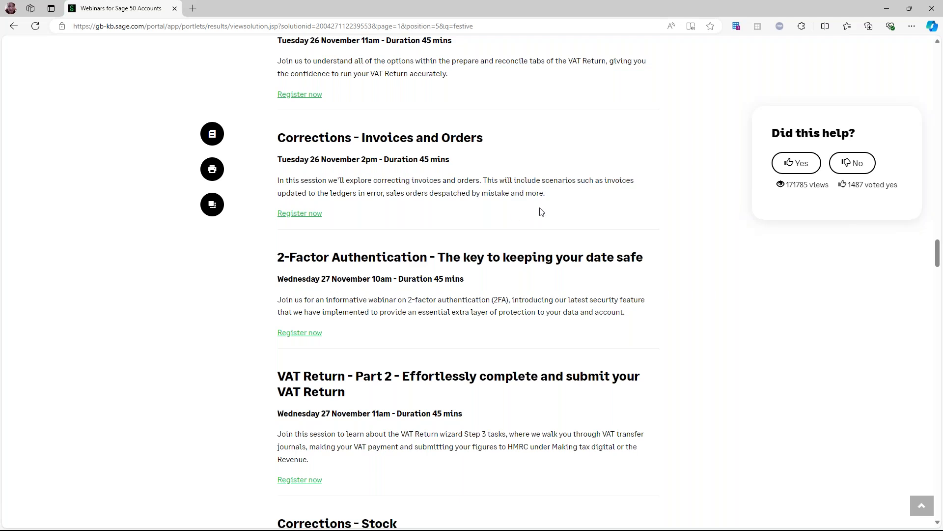
scroll(540, 212, "up", 2)
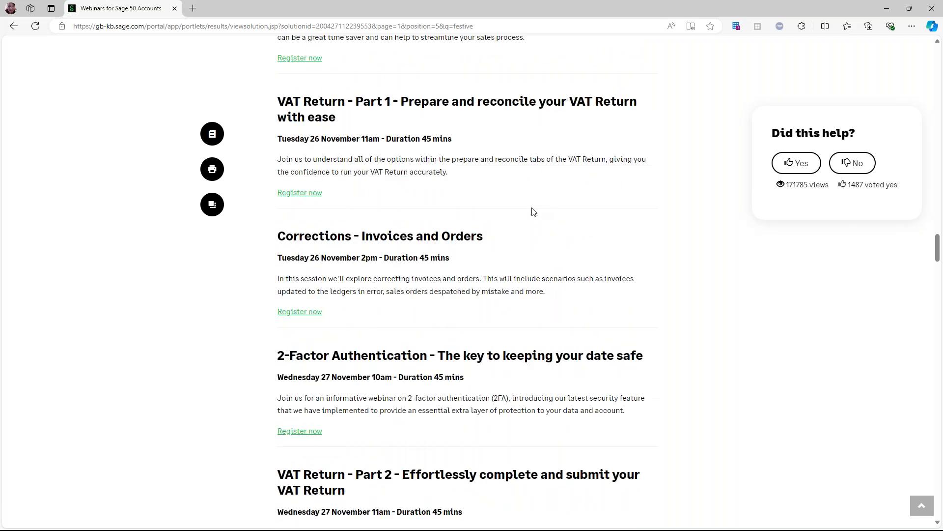
scroll(534, 212, "down", 9)
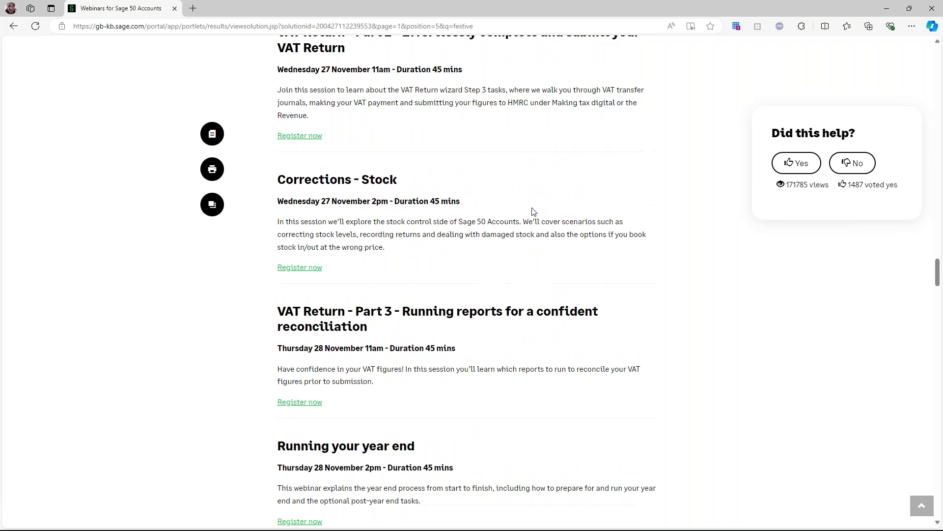
scroll(533, 212, "down", 12)
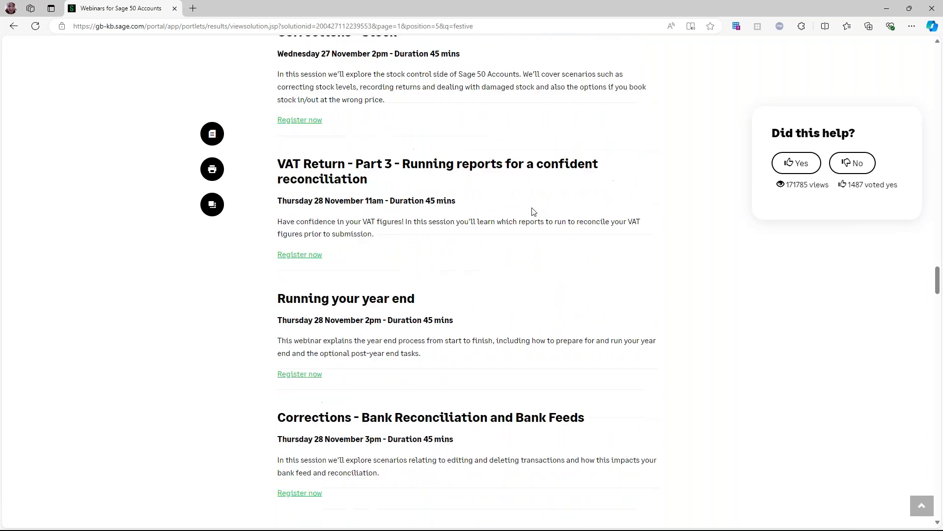
scroll(572, 301, "down", 8)
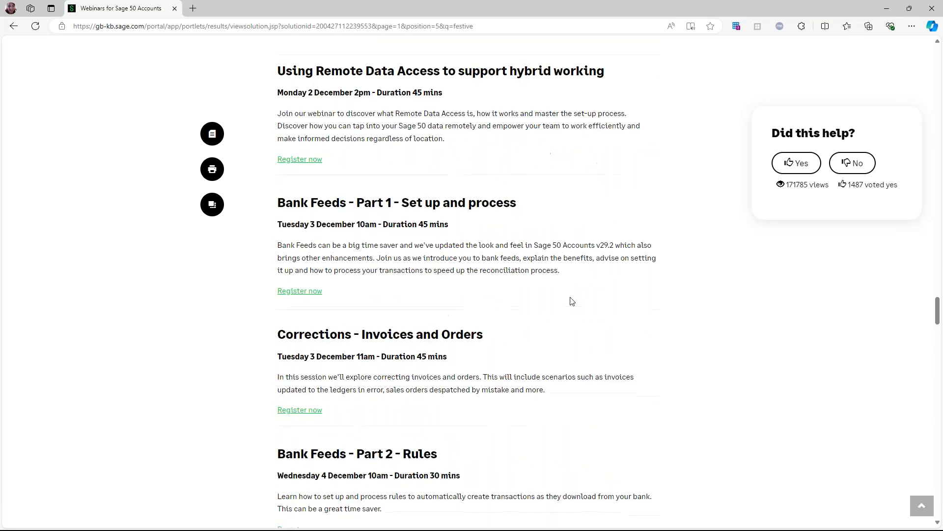